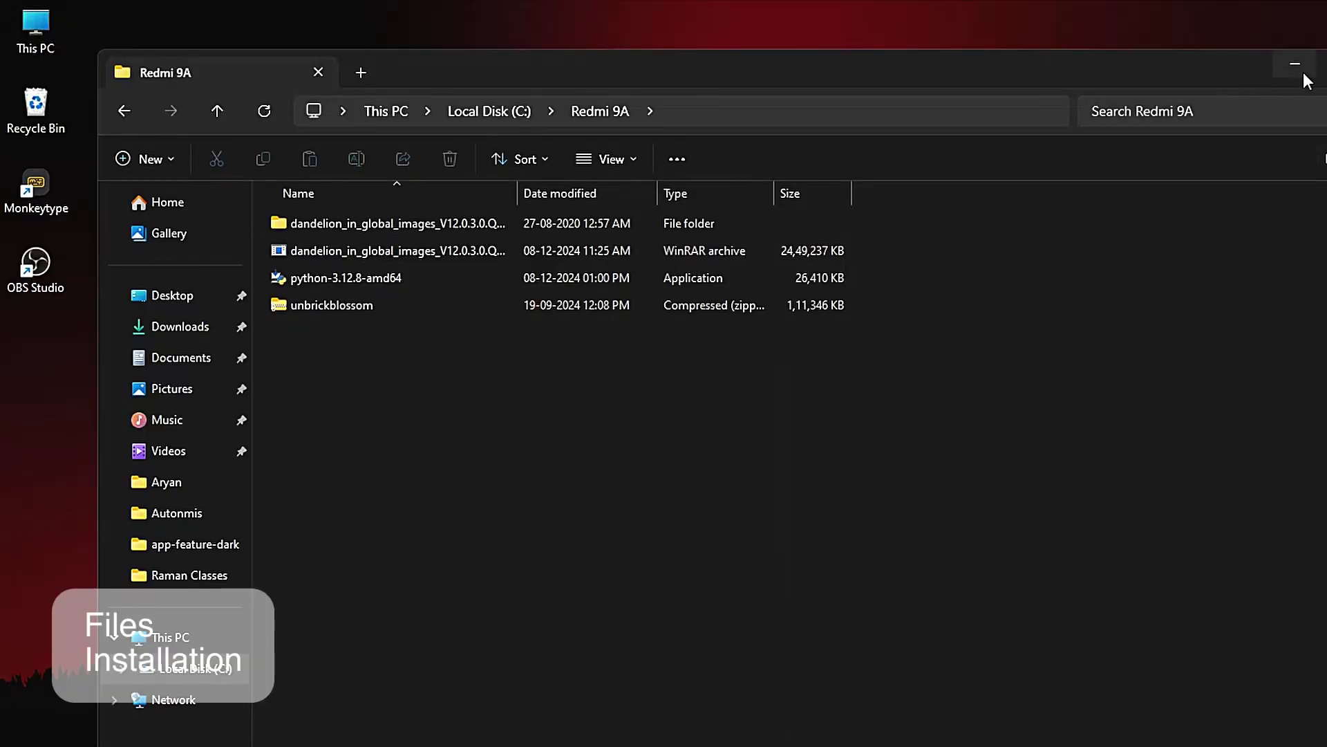
# Step: Maximize the Redmi 9A folder window and look over the unbrickblossom zip, Python installer and dandelion archive
pyautogui.moveTo(1304, 80); pyautogui.dragTo(1200, 80)
pyautogui.click(1210, 69)
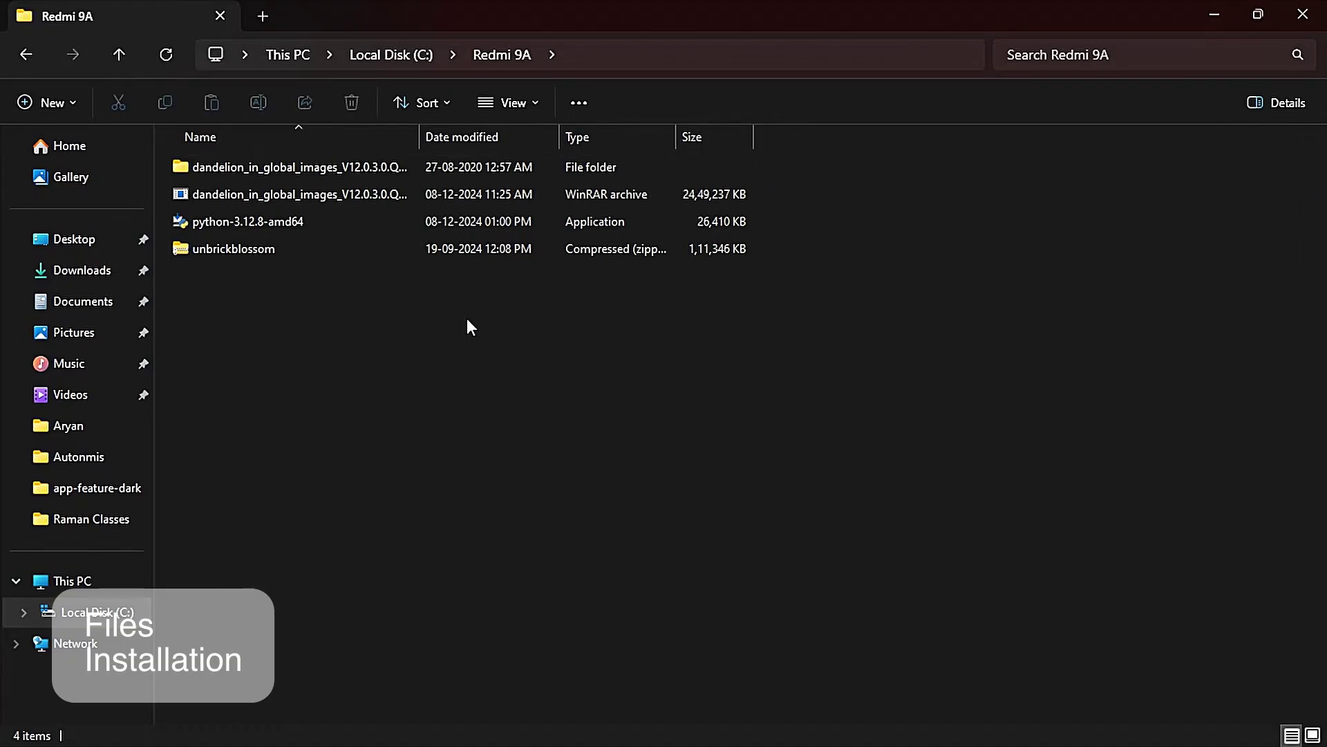
pyautogui.click(328, 247)
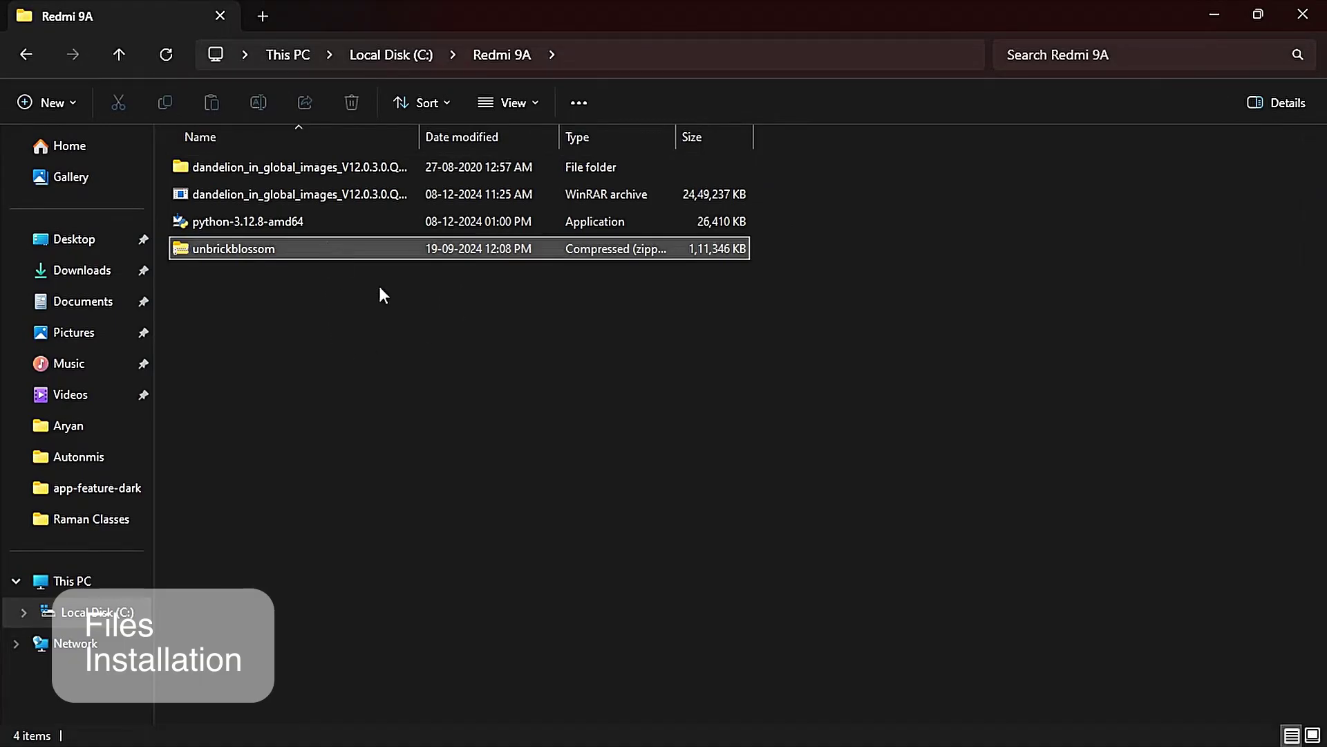
pyautogui.click(276, 230)
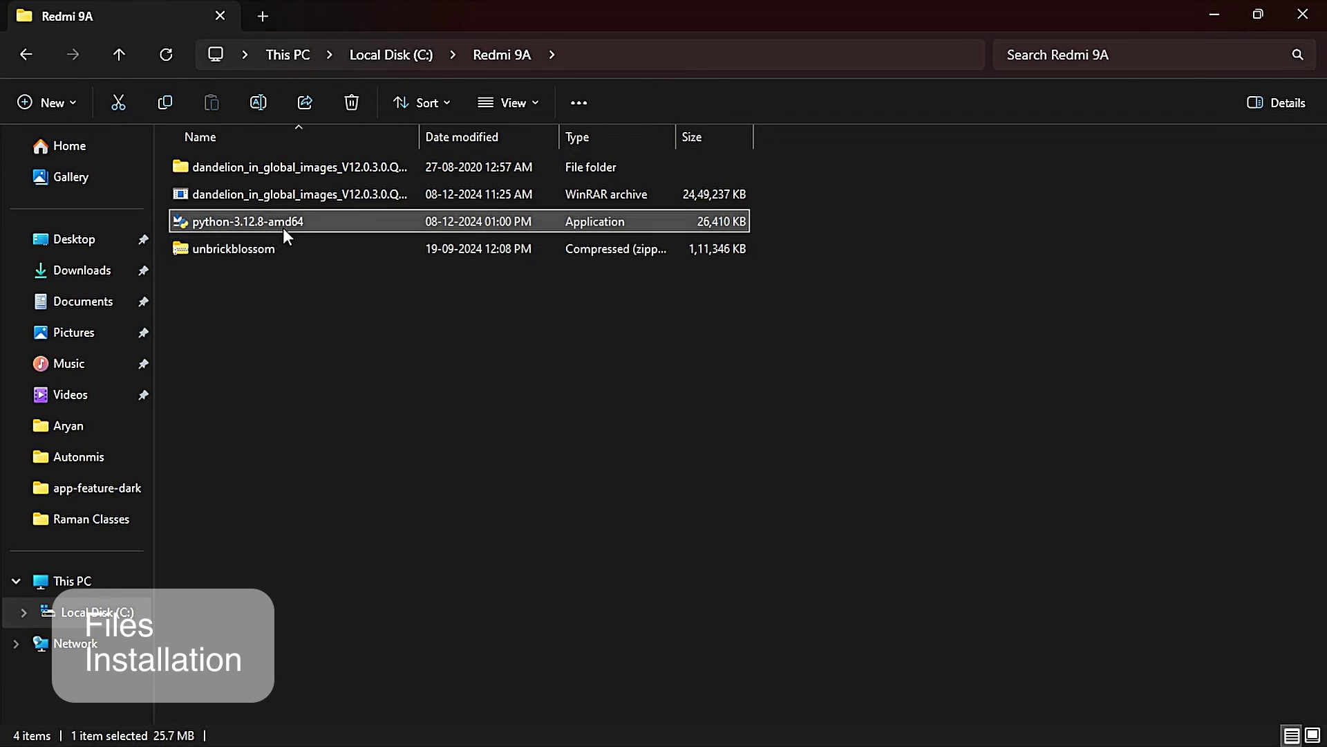
pyautogui.moveTo(283, 226)
pyautogui.click(267, 201)
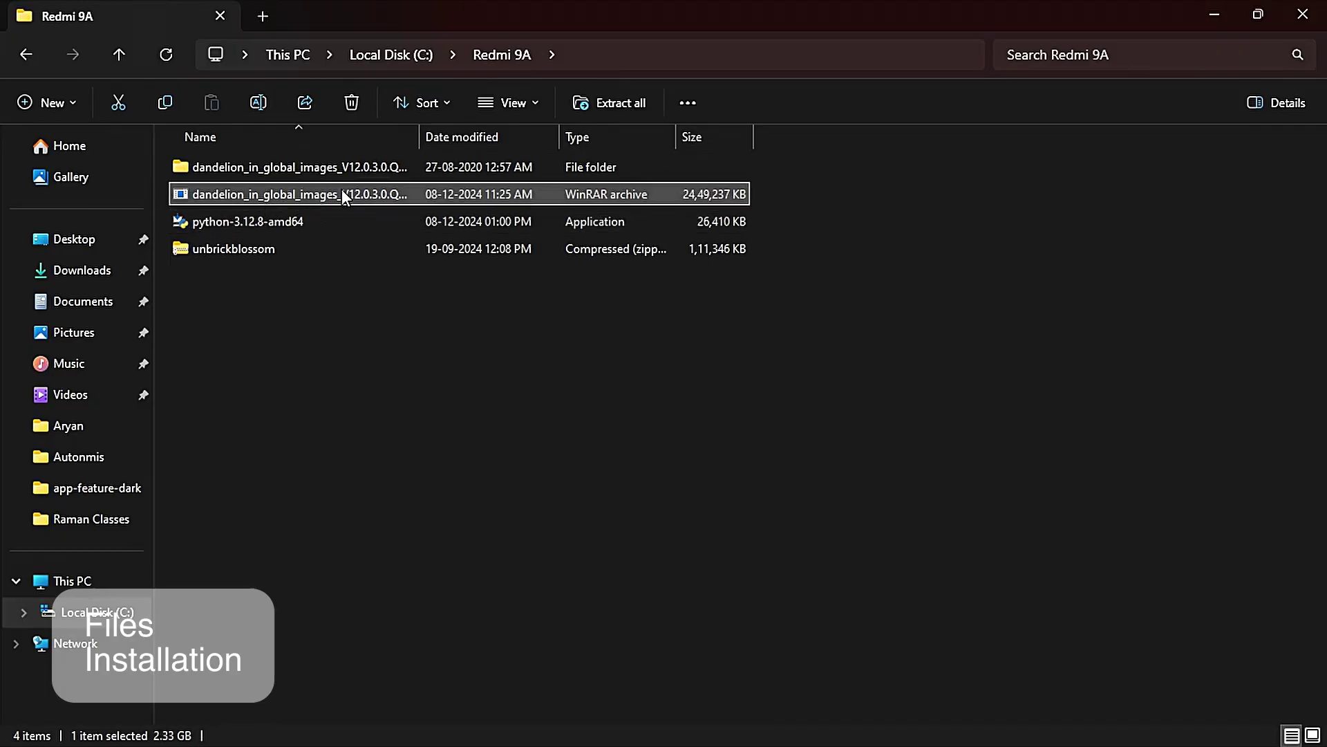
# Step: Inspect the dandelion firmware folder and its images subfolder, then return to Redmi 9A
pyautogui.doubleClick(350, 166)
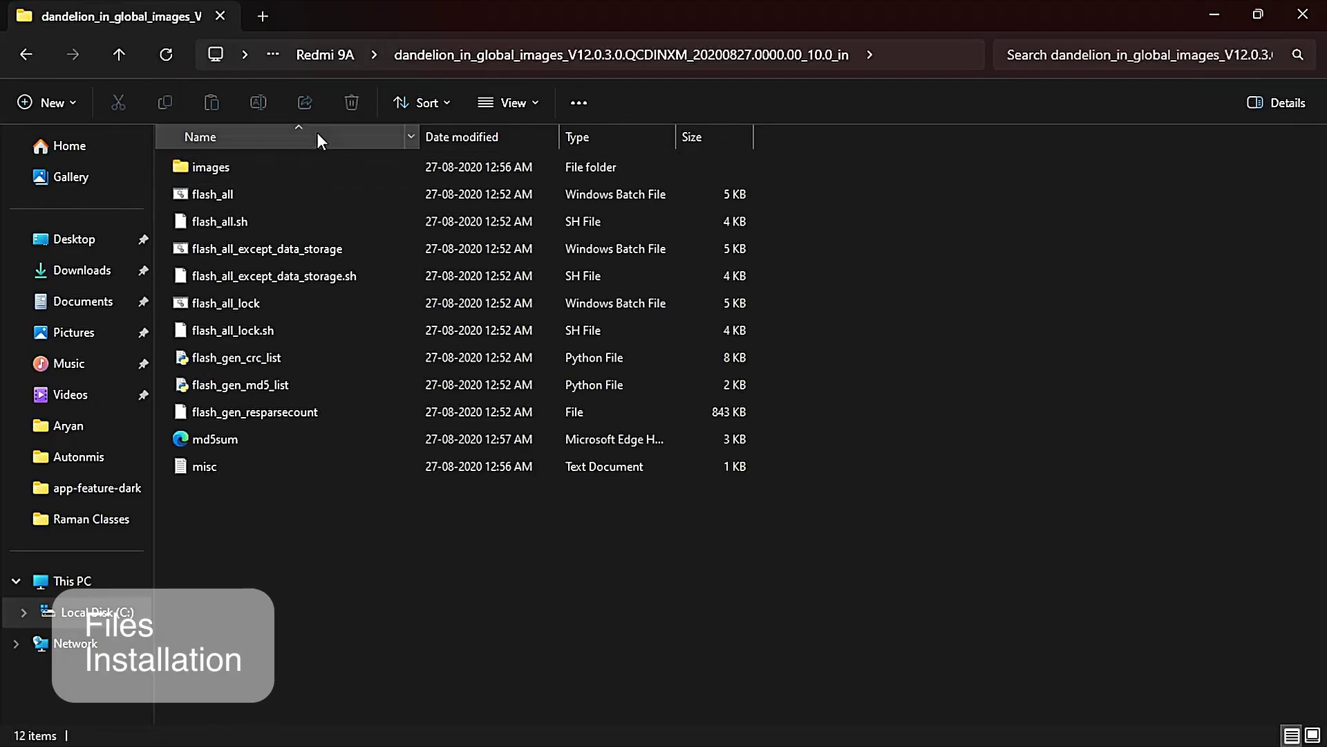
pyautogui.click(248, 167)
pyautogui.doubleClick(247, 167)
pyautogui.click(24, 54)
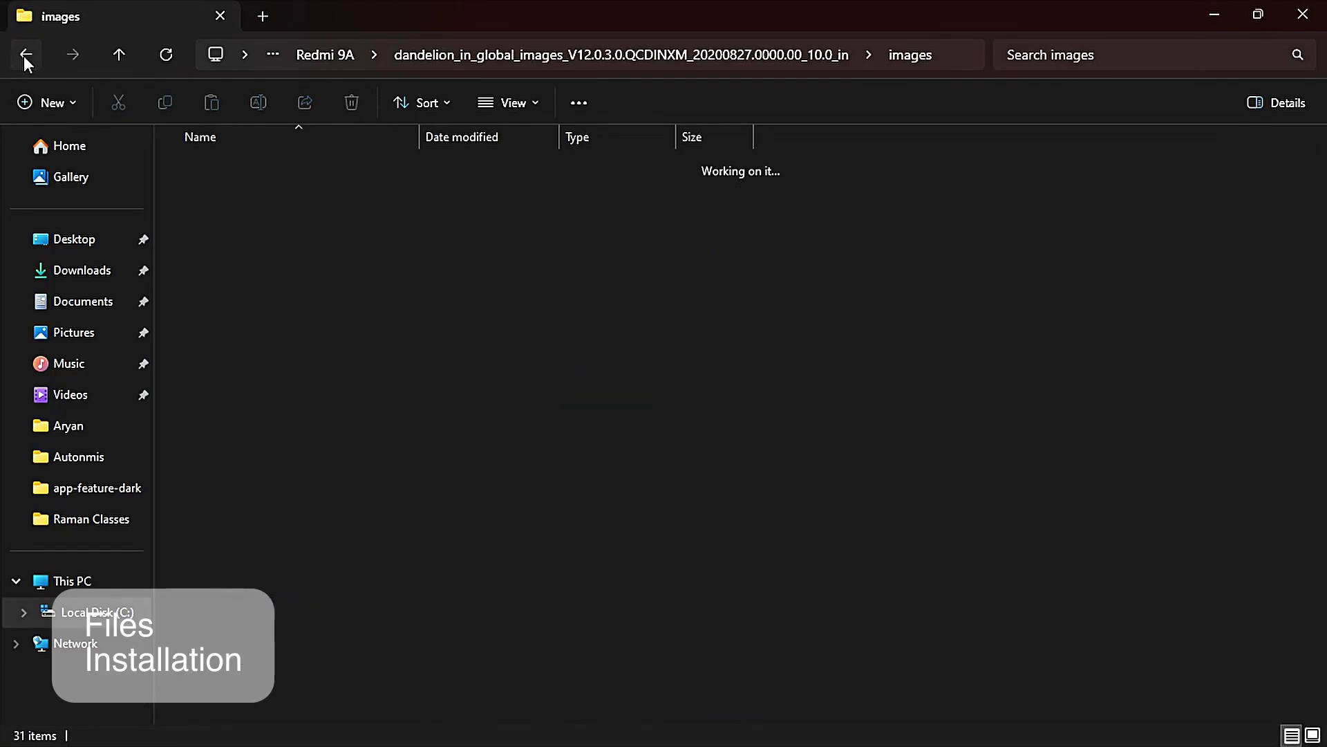
pyautogui.click(25, 55)
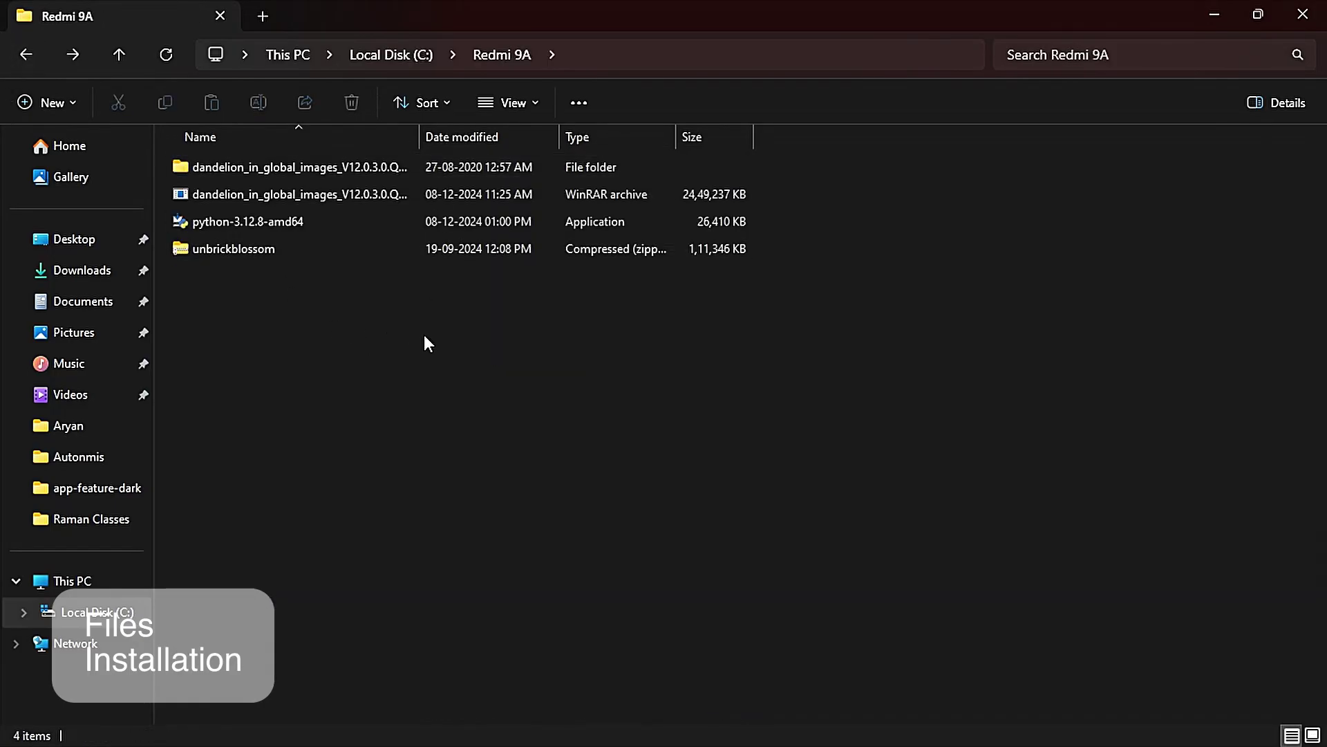
# Step: Open unbrickblossom.zip with WinRAR and drag the unbrickblossom folder out into Redmi 9A
pyautogui.click(377, 248)
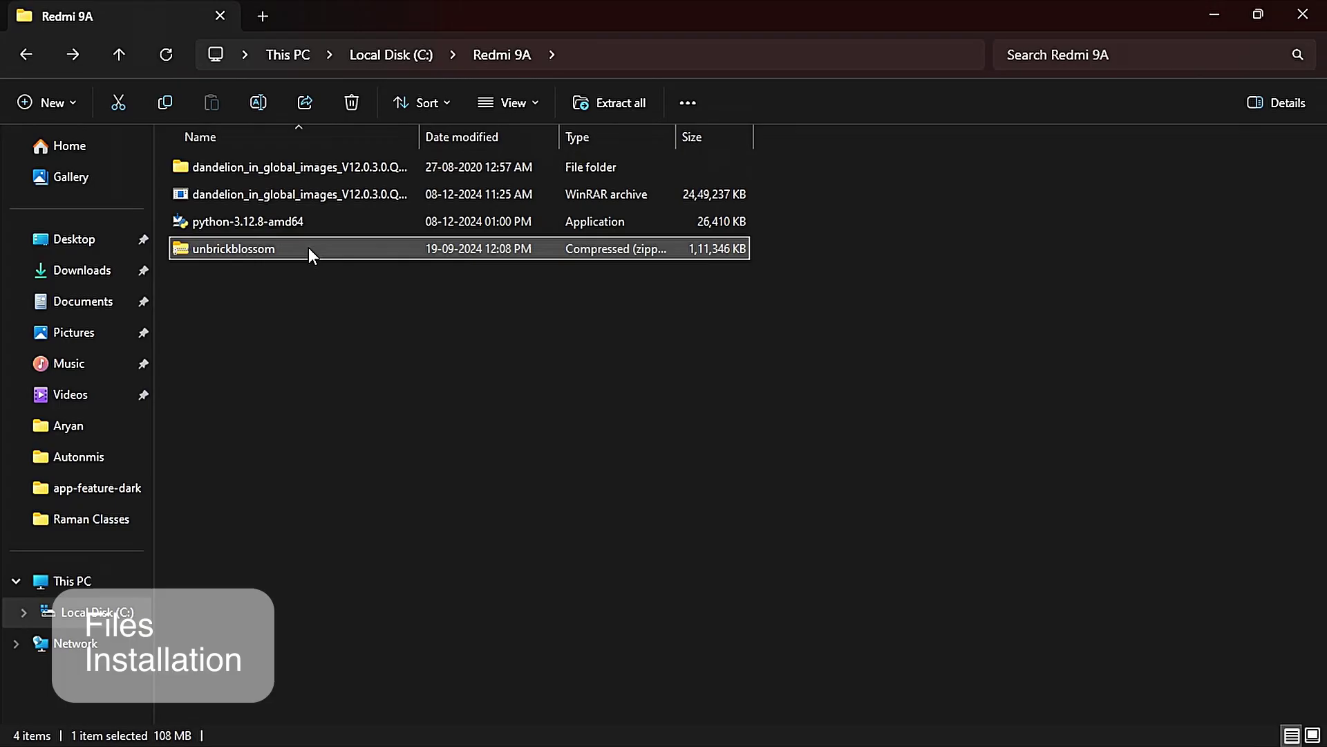
pyautogui.rightClick(309, 248)
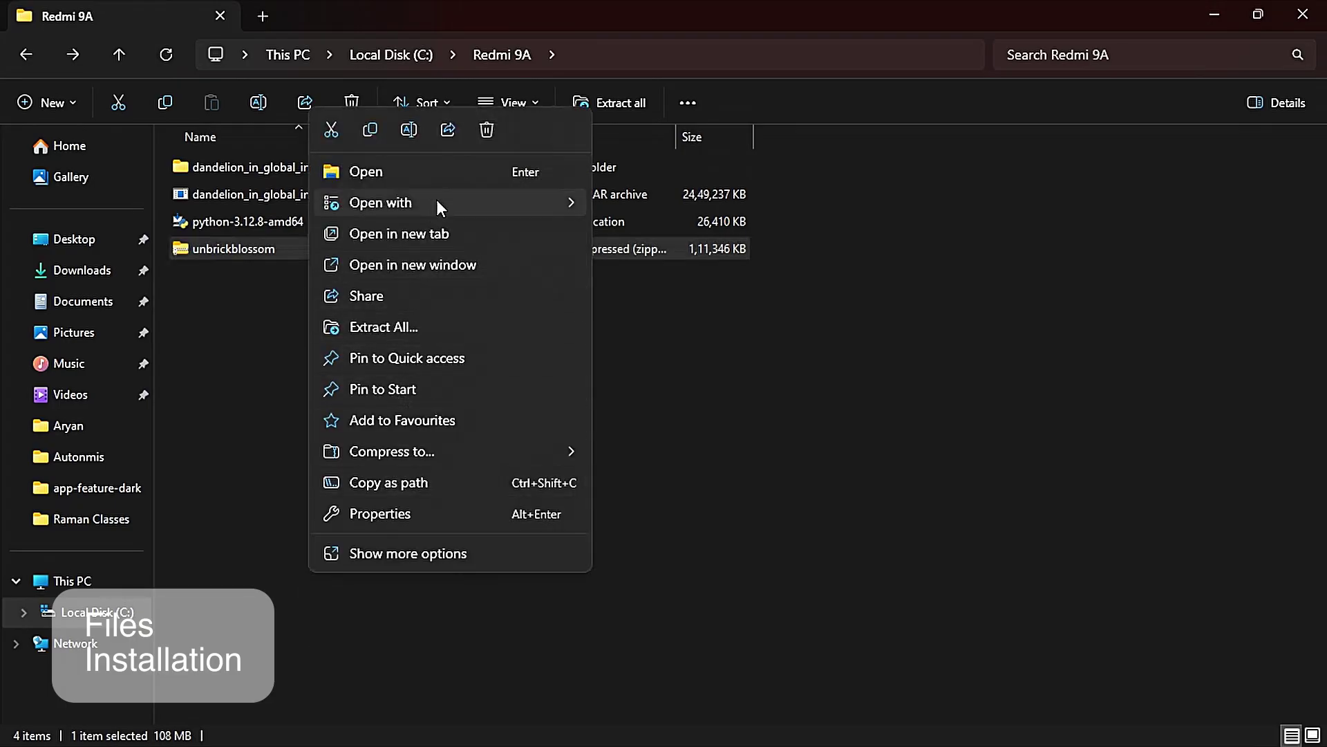
pyautogui.moveTo(437, 202)
pyautogui.click(651, 268)
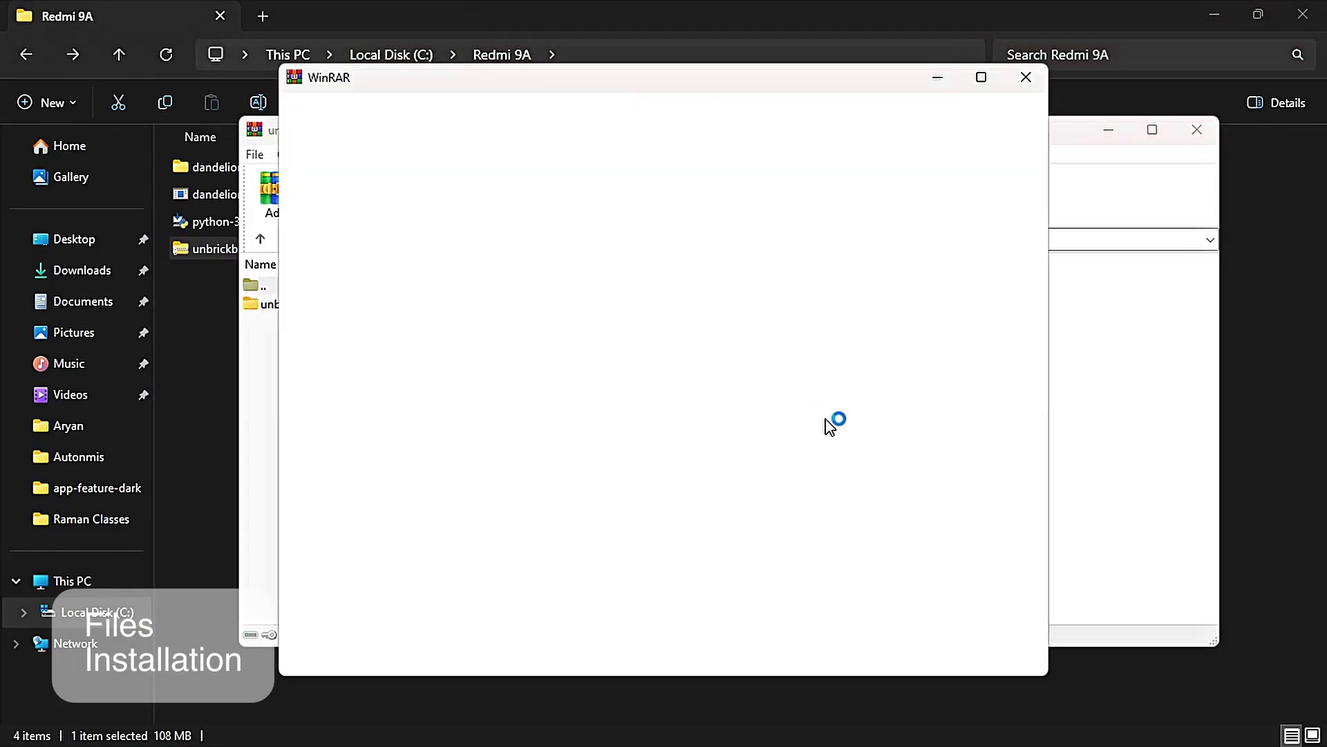
pyautogui.click(1027, 75)
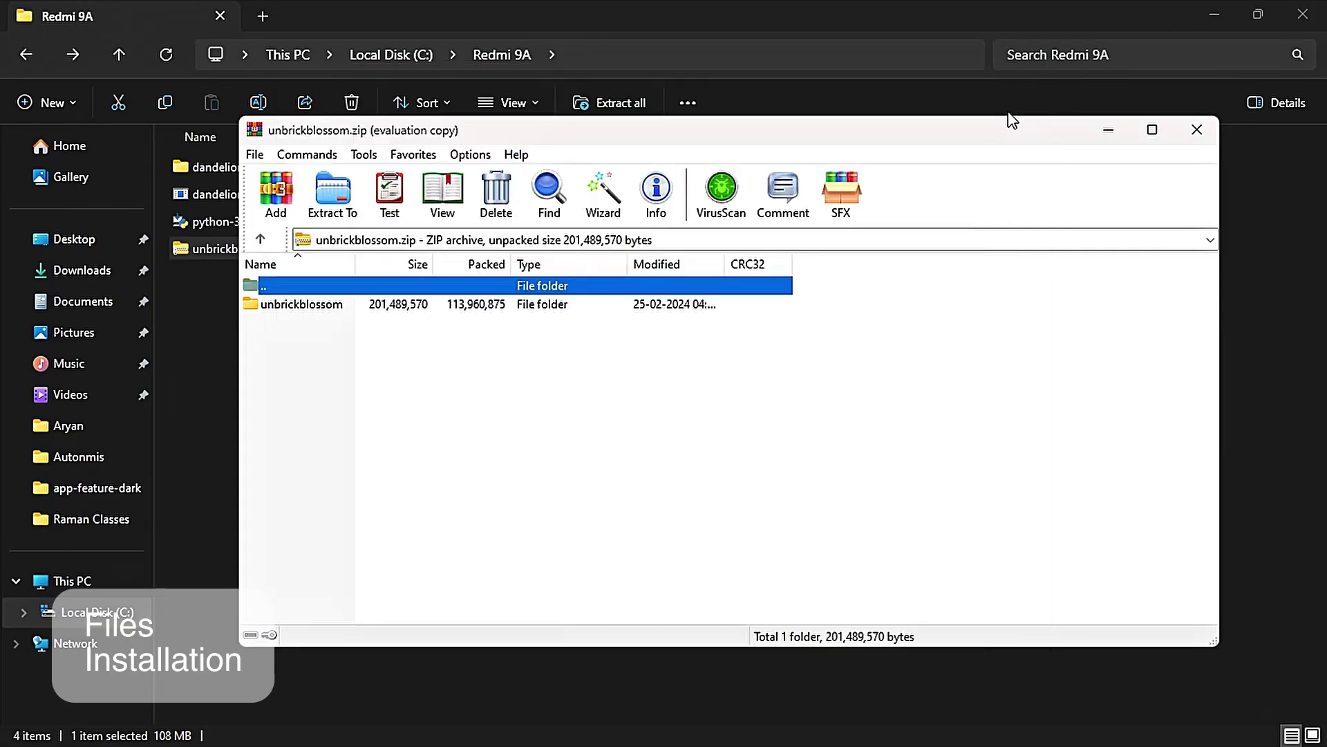
pyautogui.moveTo(288, 304); pyautogui.dragTo(164, 326)
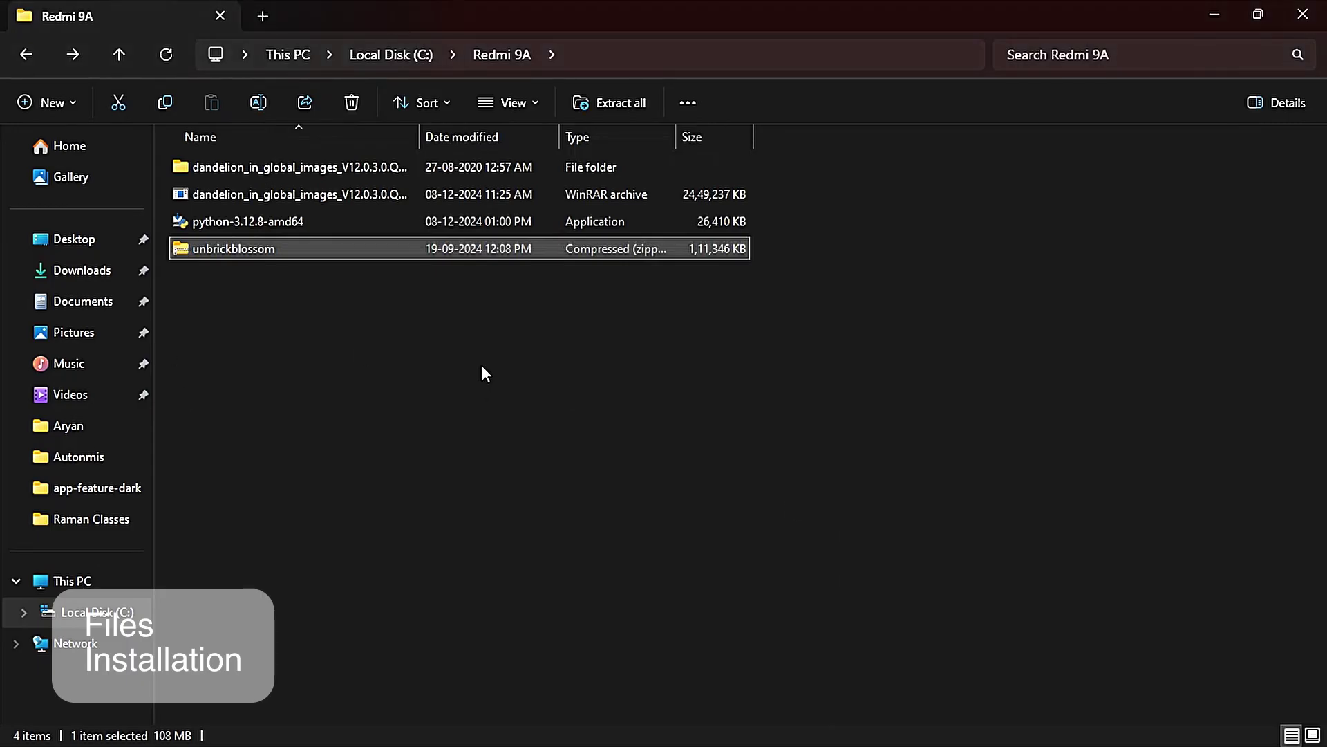
pyautogui.rightClick(608, 448)
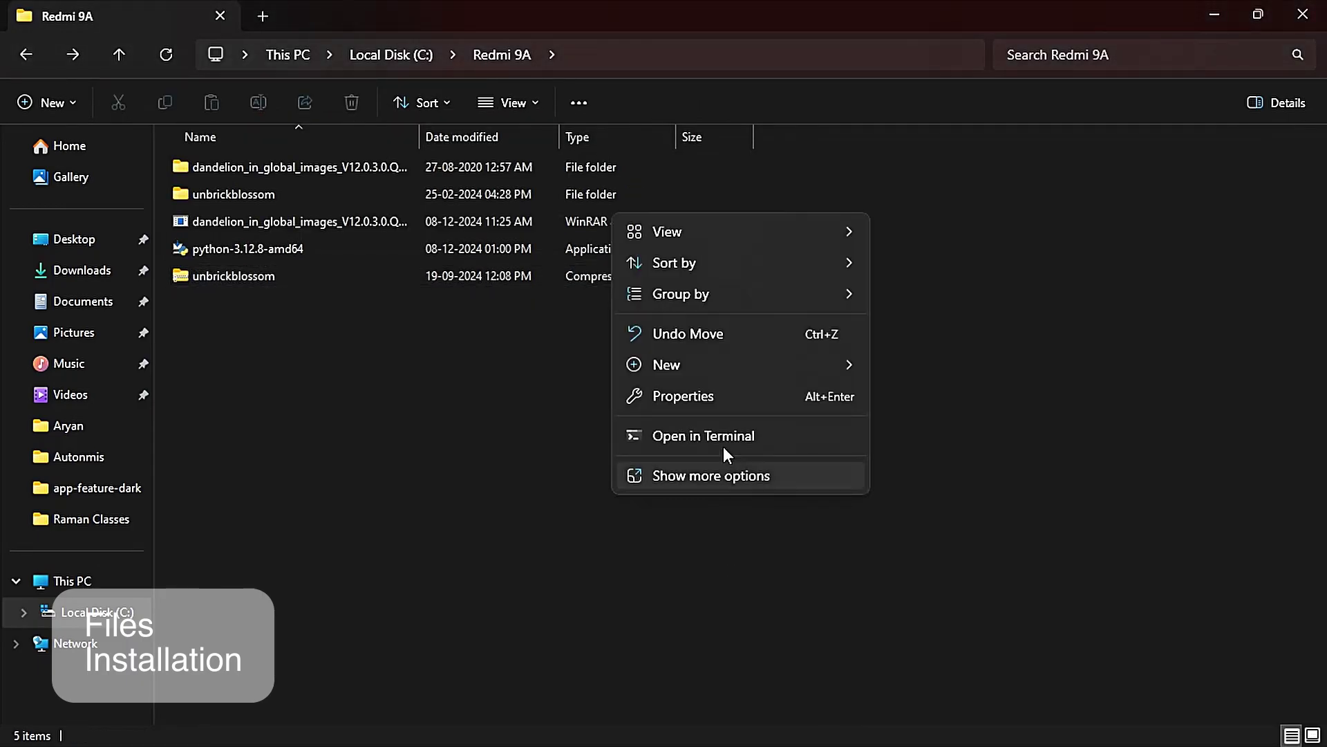
pyautogui.click(723, 475)
pyautogui.click(691, 524)
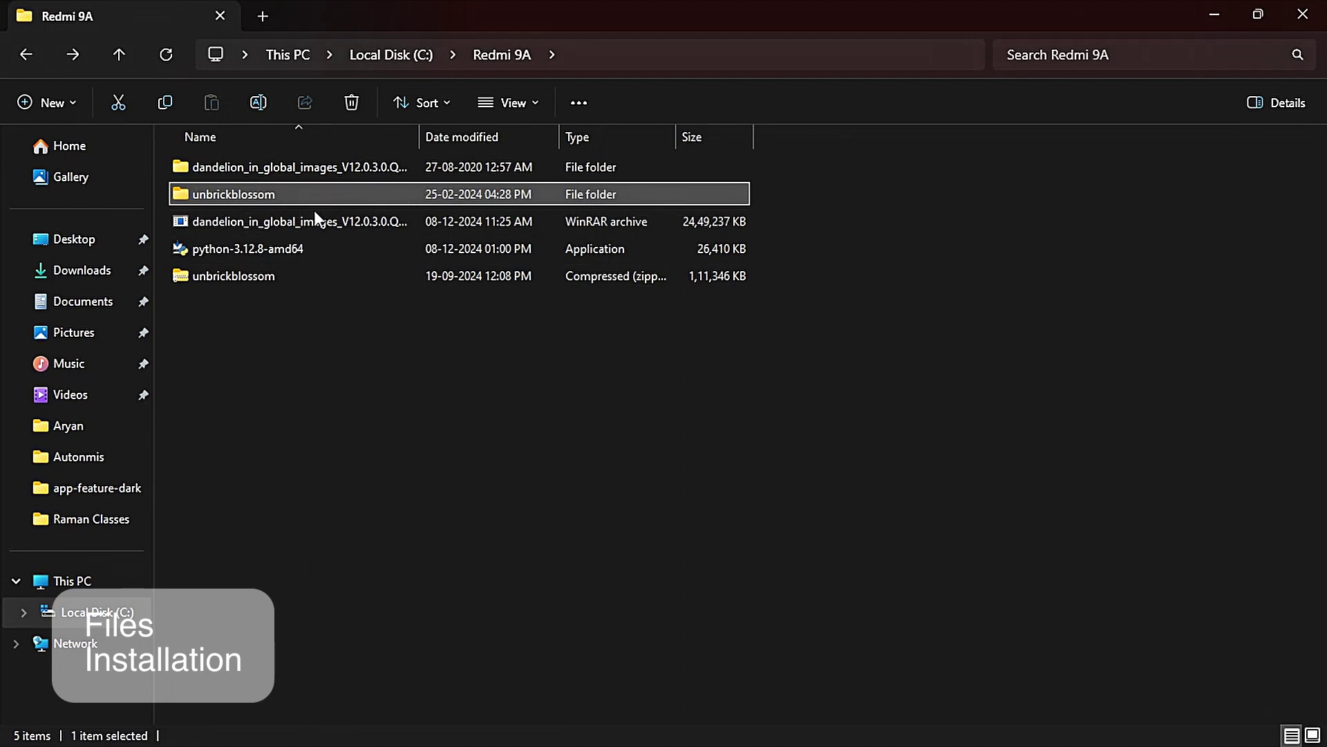
pyautogui.doubleClick(308, 194)
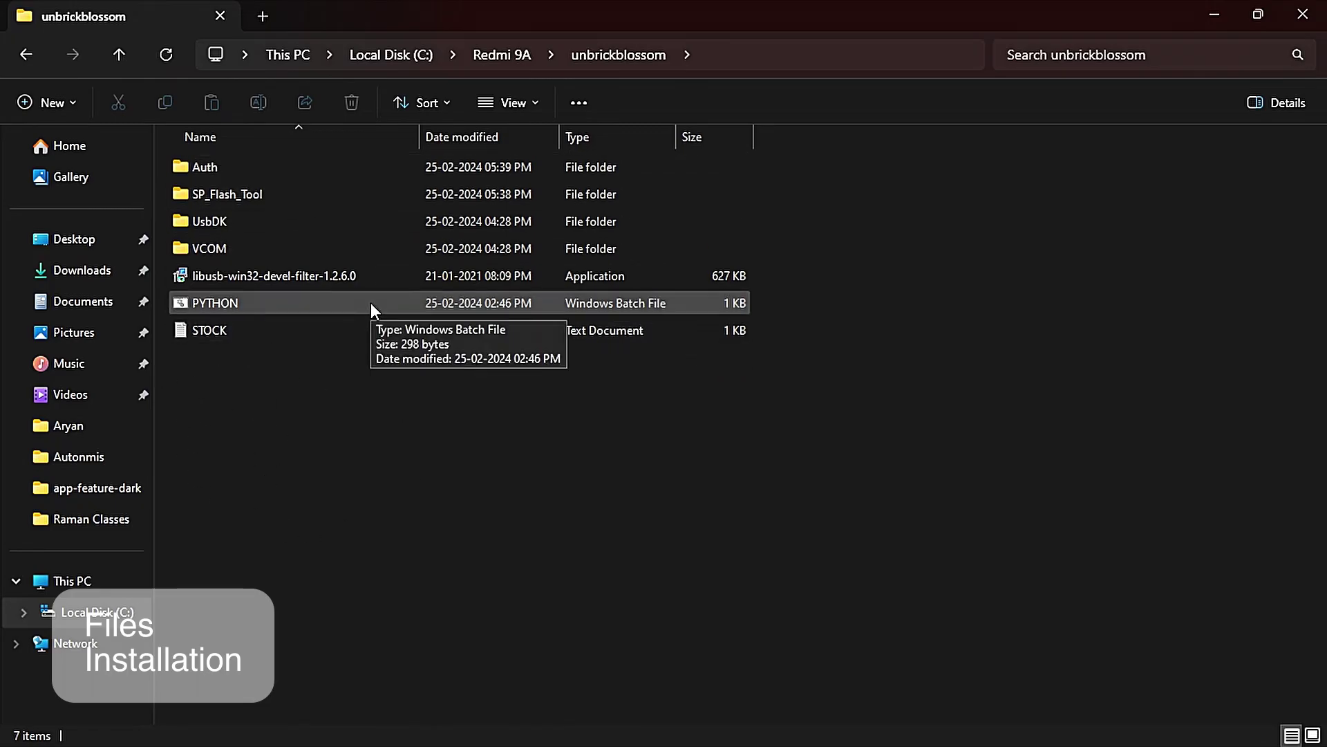
pyautogui.doubleClick(244, 248)
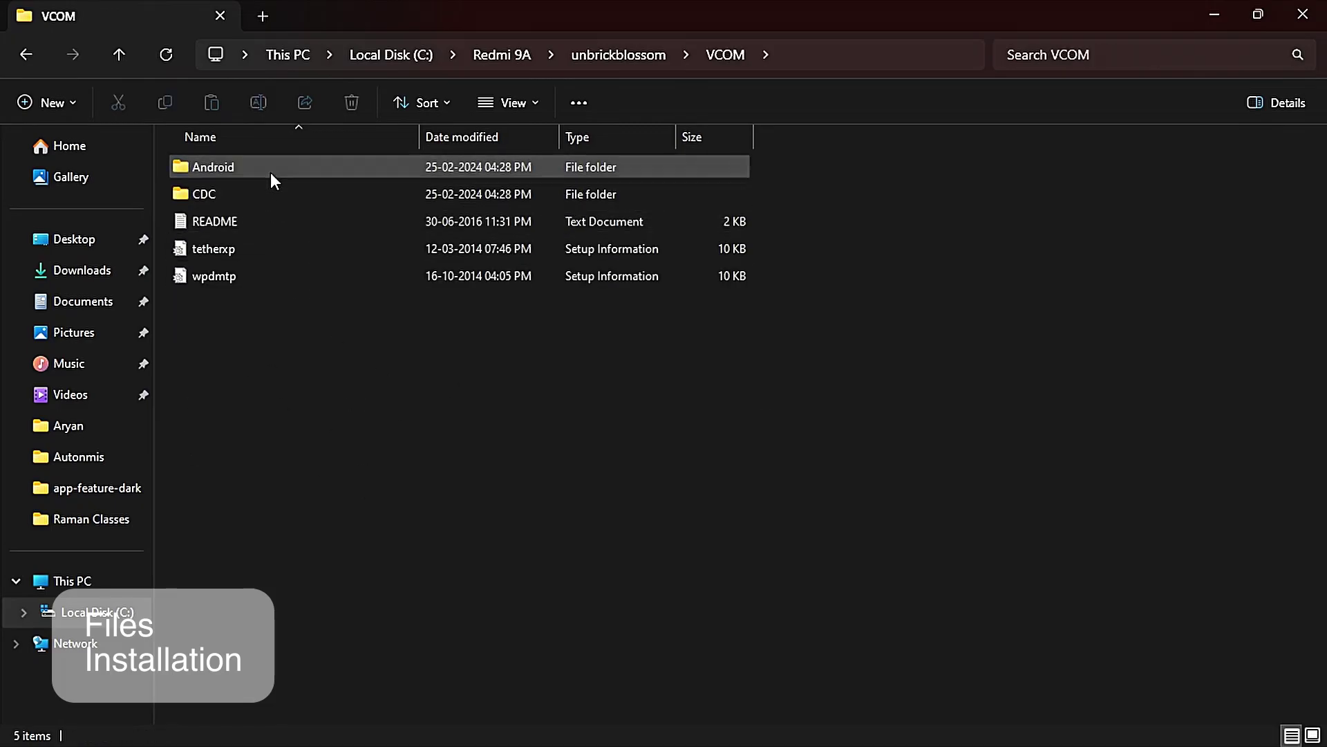
pyautogui.doubleClick(271, 172)
pyautogui.click(268, 221)
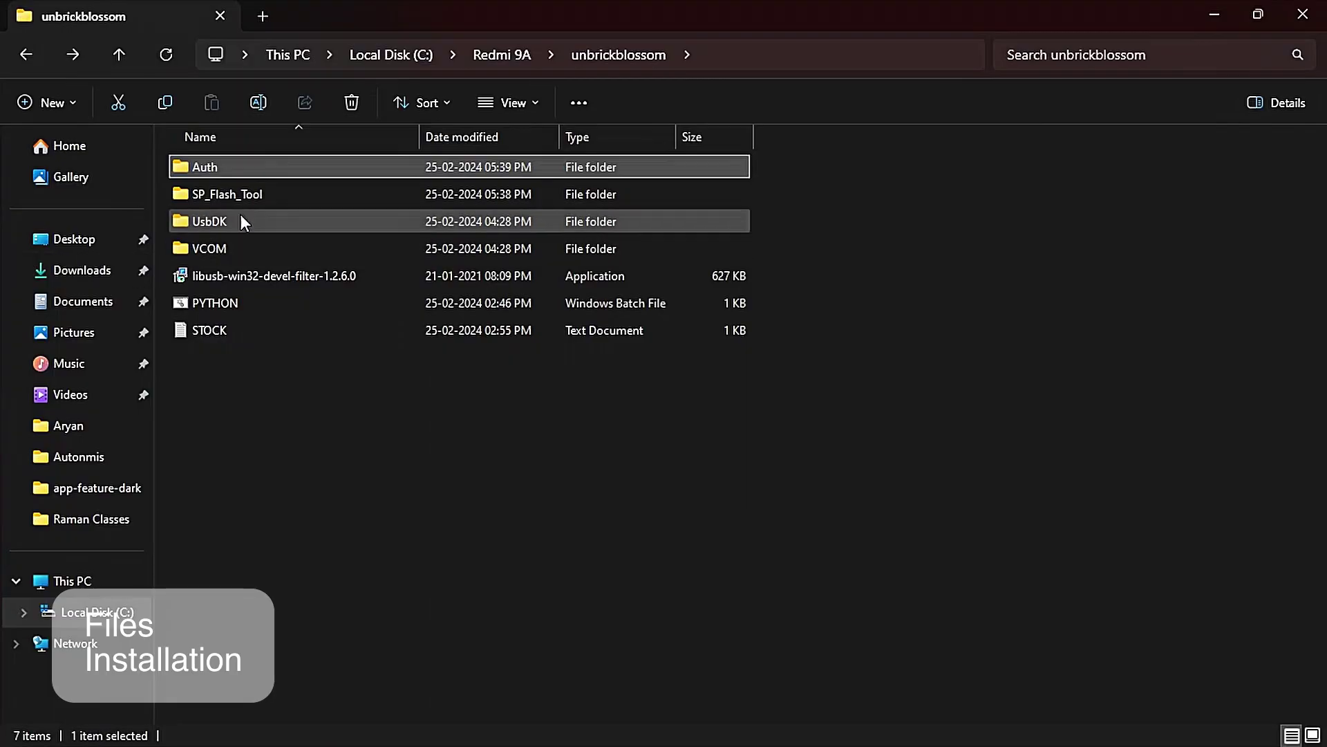
pyautogui.doubleClick(246, 244)
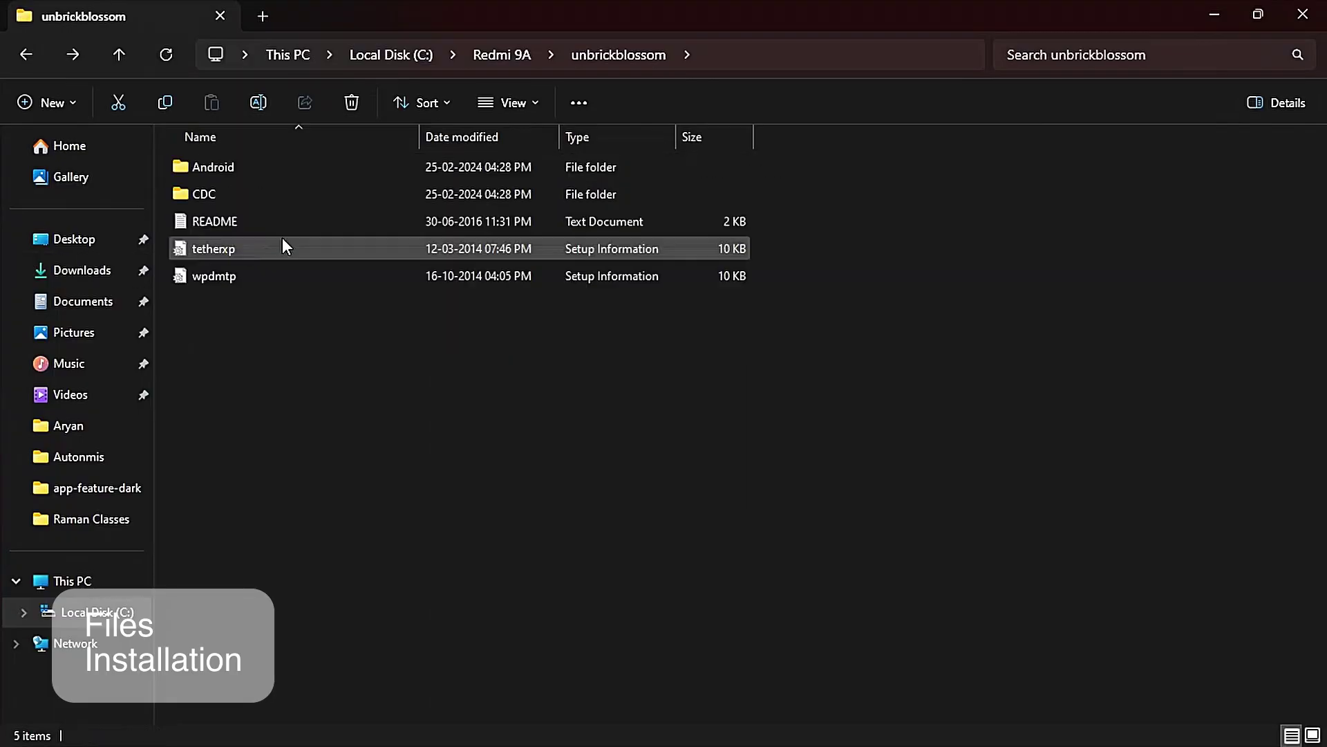
pyautogui.doubleClick(298, 185)
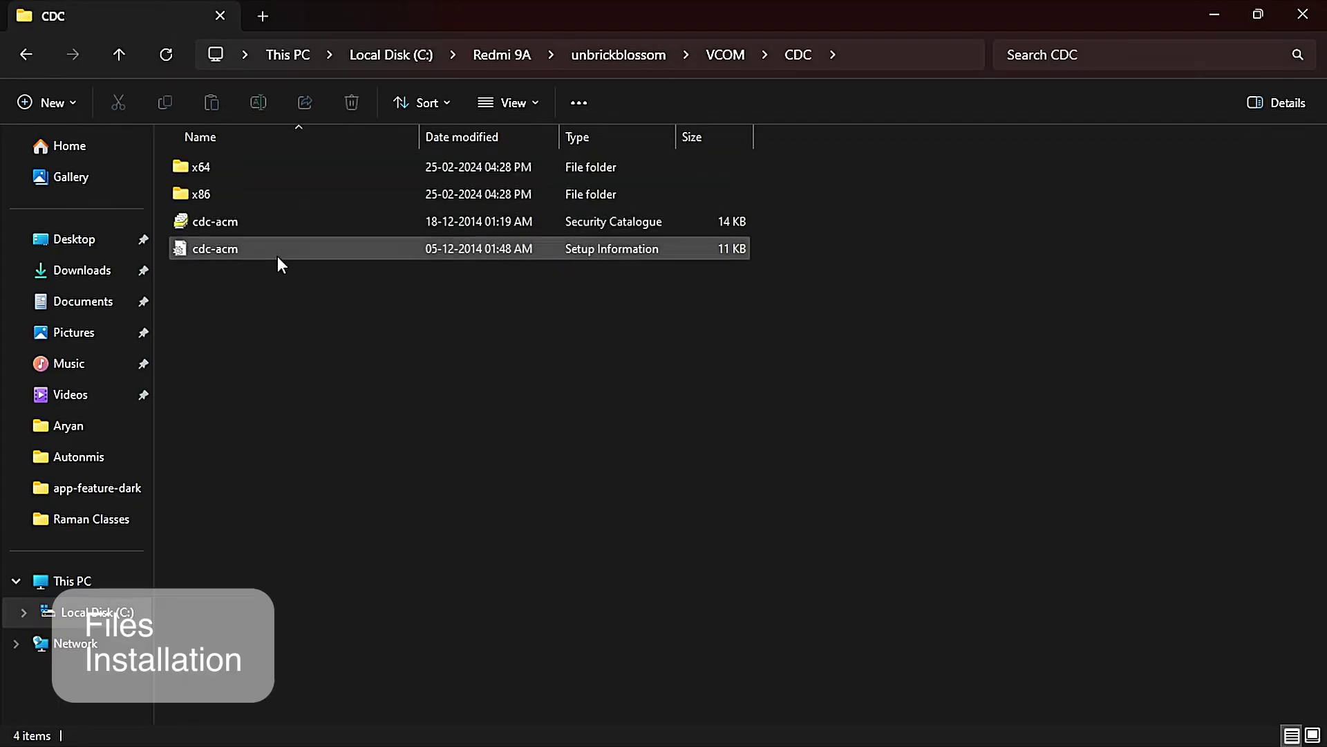
pyautogui.click(277, 255)
pyautogui.rightClick(388, 244)
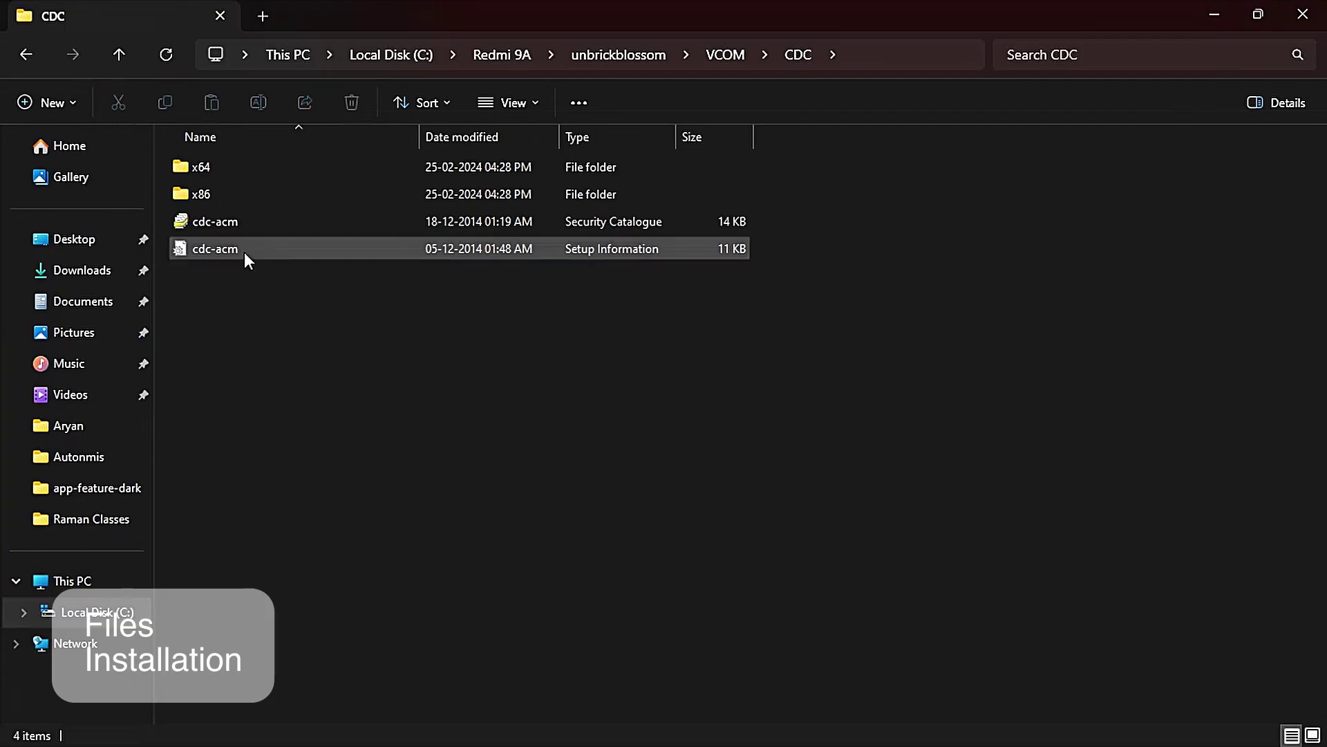
pyautogui.click(244, 251)
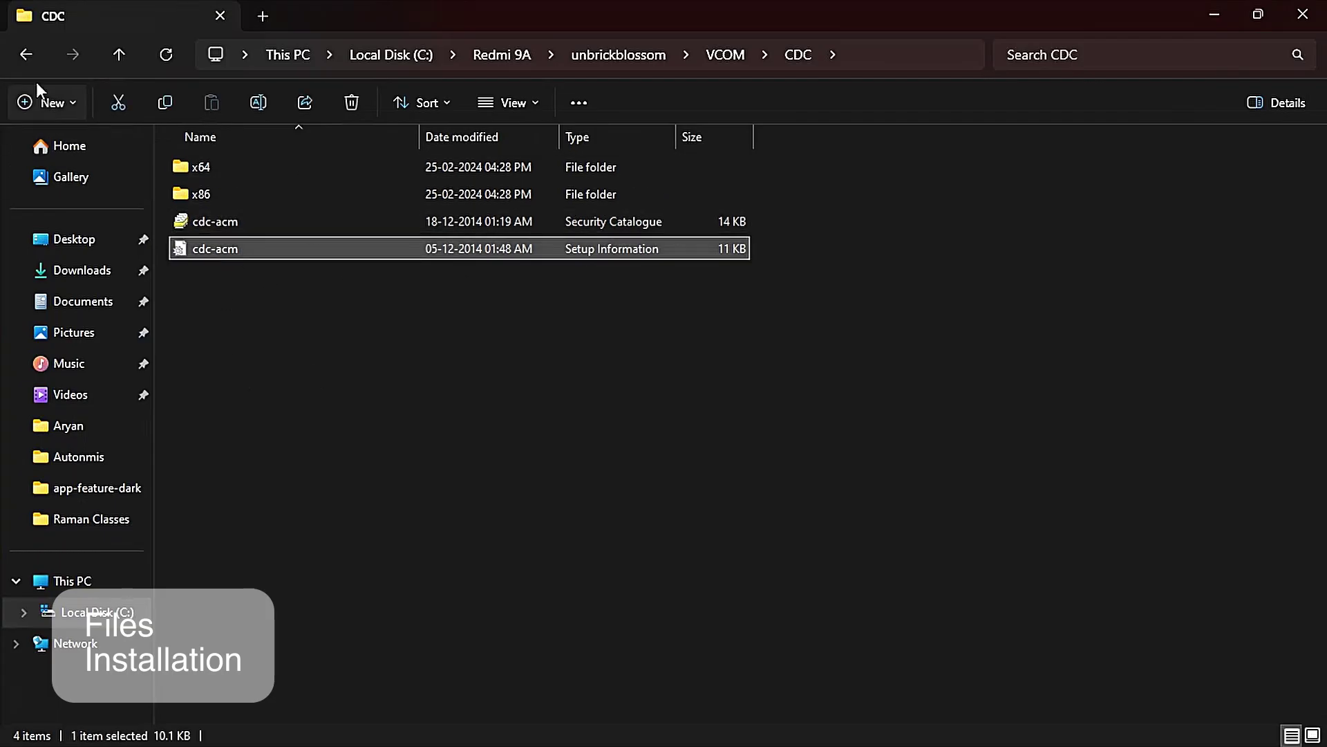
pyautogui.click(30, 61)
pyautogui.click(31, 61)
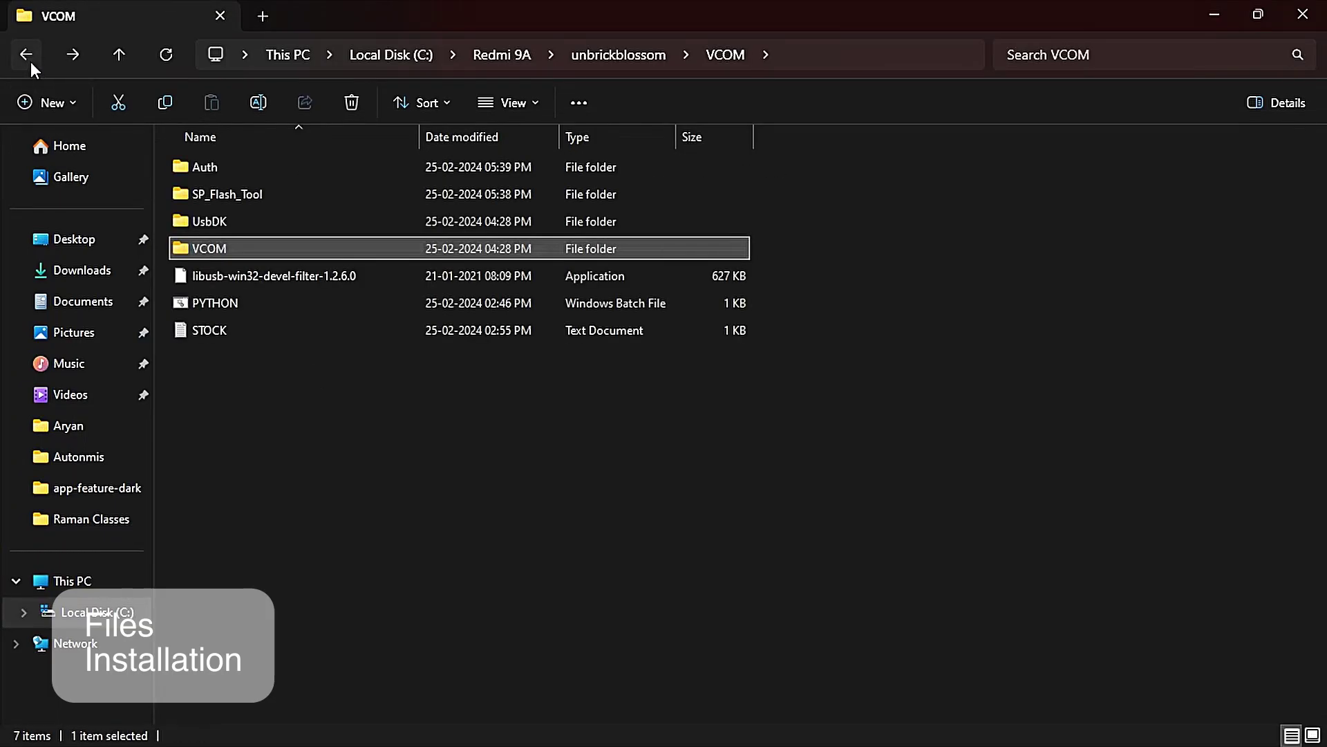
# Step: Run unbrickblossom\UsbDK\INSTALL as administrator, then navigate back up to the Redmi 9A folder
pyautogui.click(26, 54)
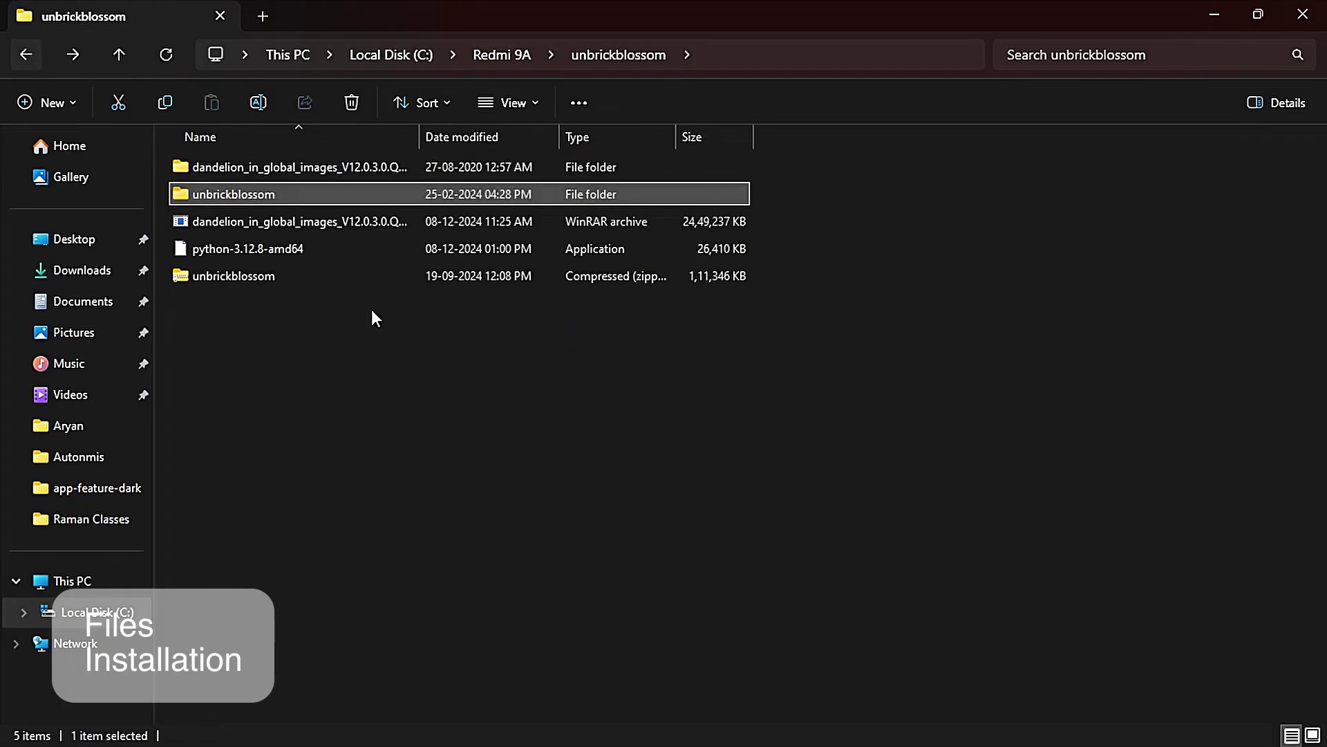
pyautogui.doubleClick(308, 190)
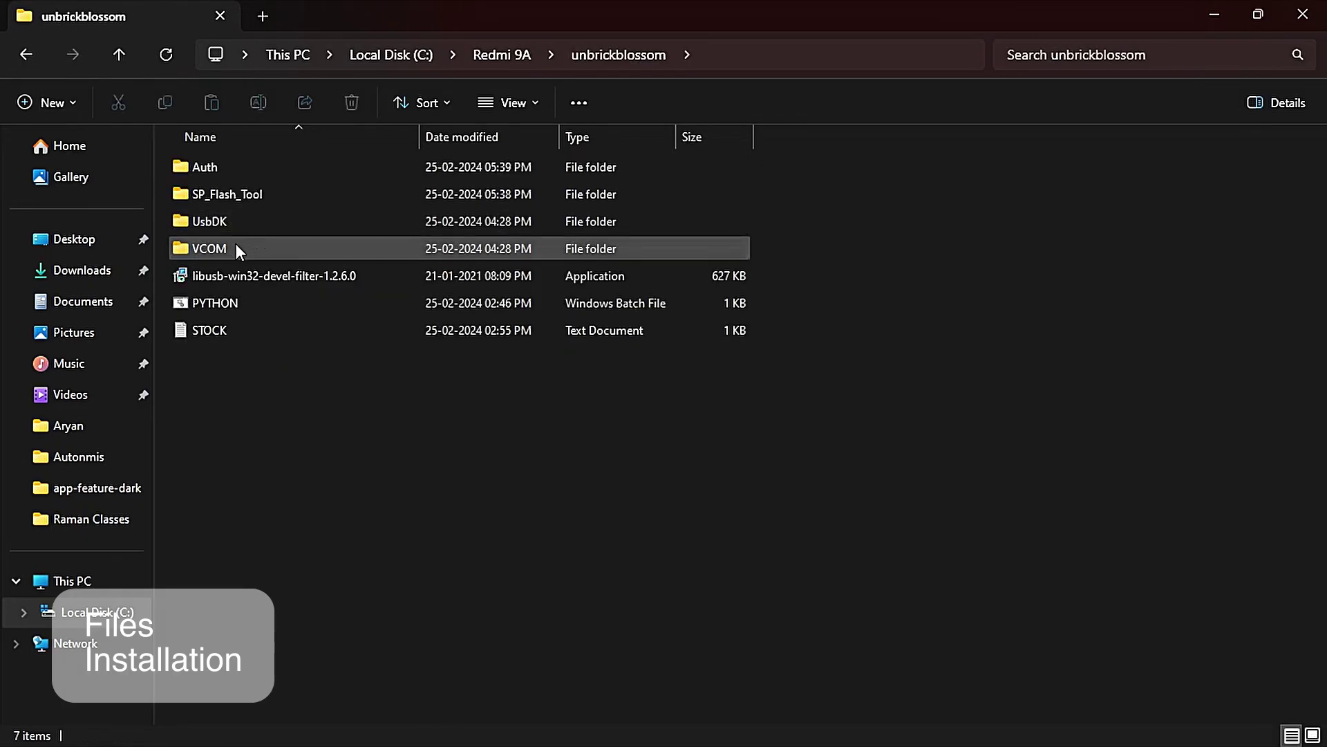
pyautogui.doubleClick(225, 221)
pyautogui.rightClick(255, 195)
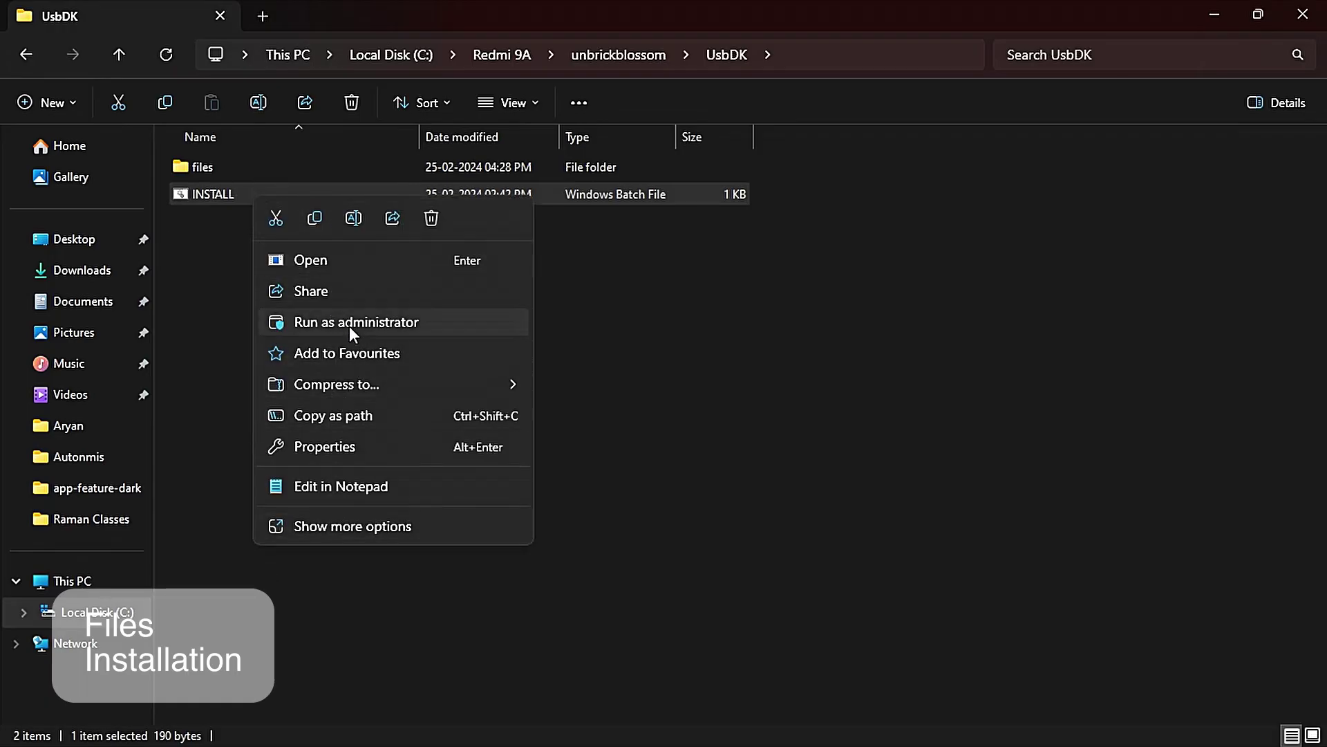
pyautogui.click(221, 217)
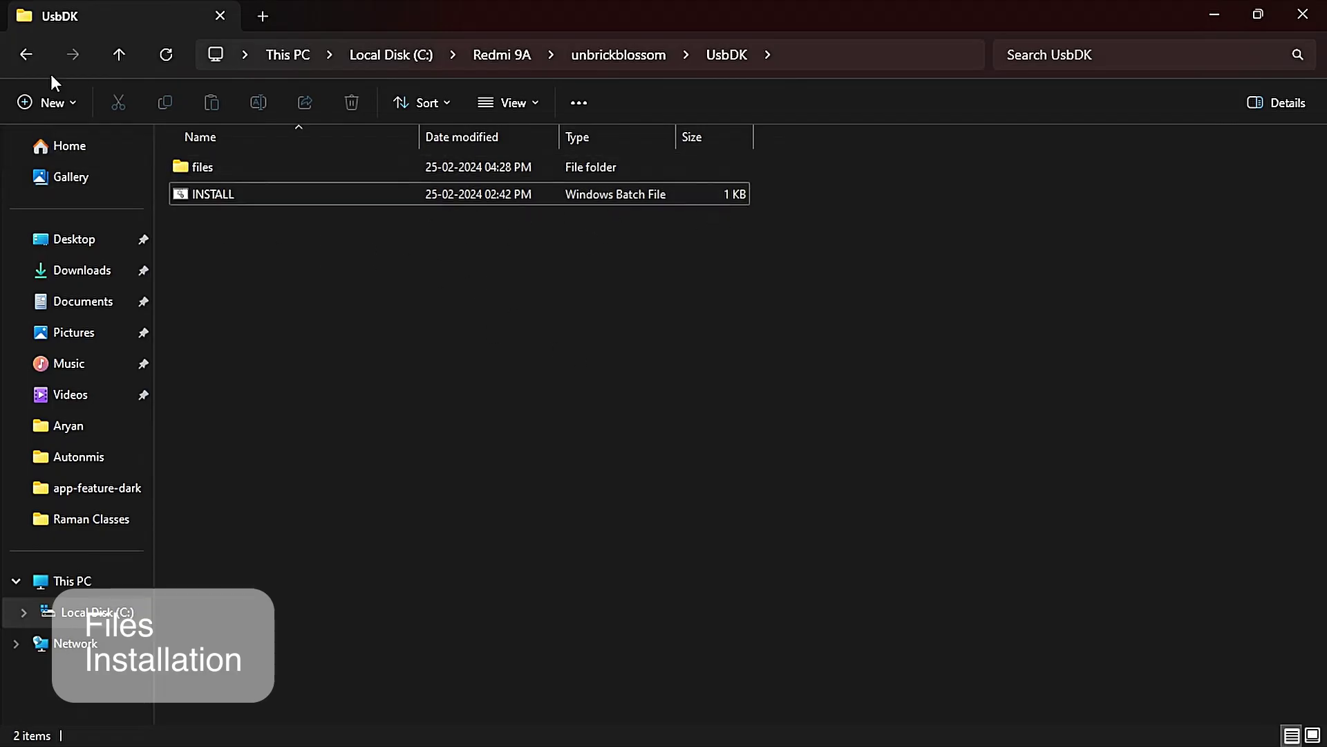
pyautogui.click(25, 58)
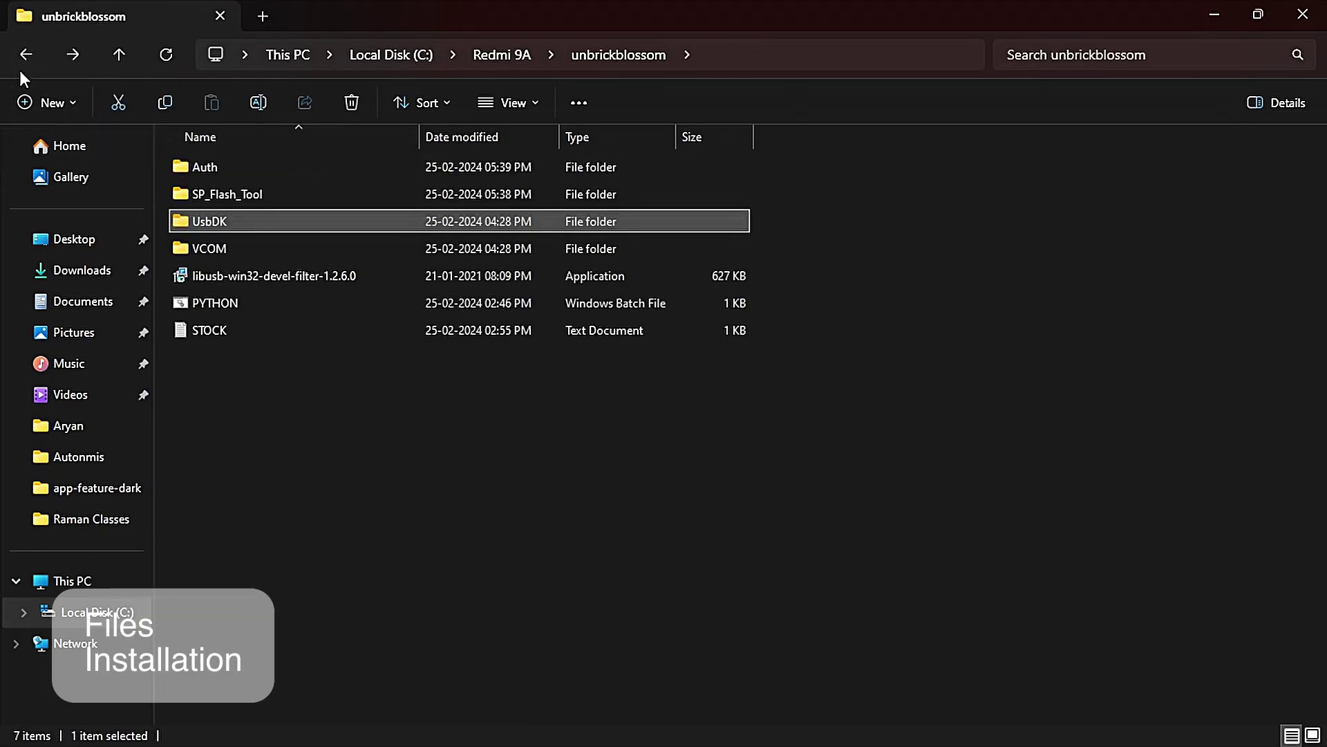
pyautogui.hotkey('alt', 'Up')
# Step: Launch python-3.12.8-amd64 and choose Install Now with 'Add python.exe to PATH' ticked
pyautogui.doubleClick(271, 253)
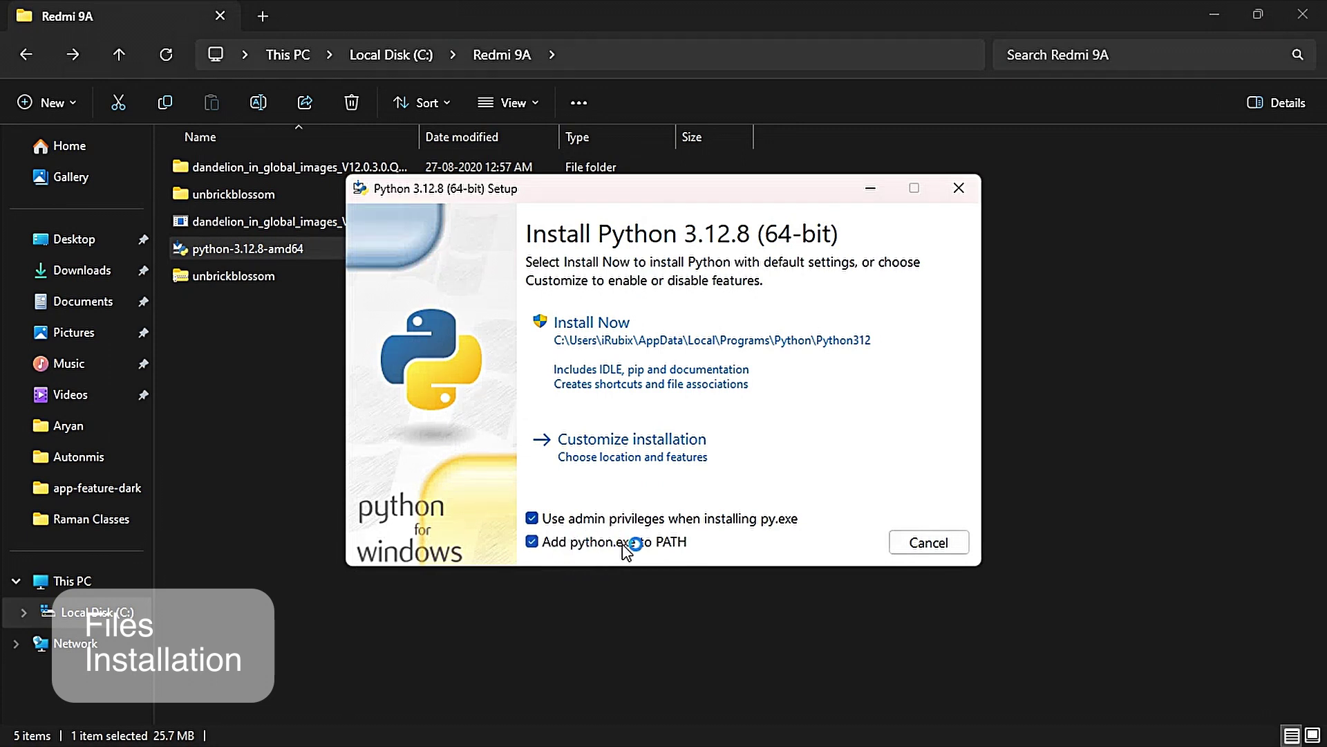
pyautogui.click(631, 355)
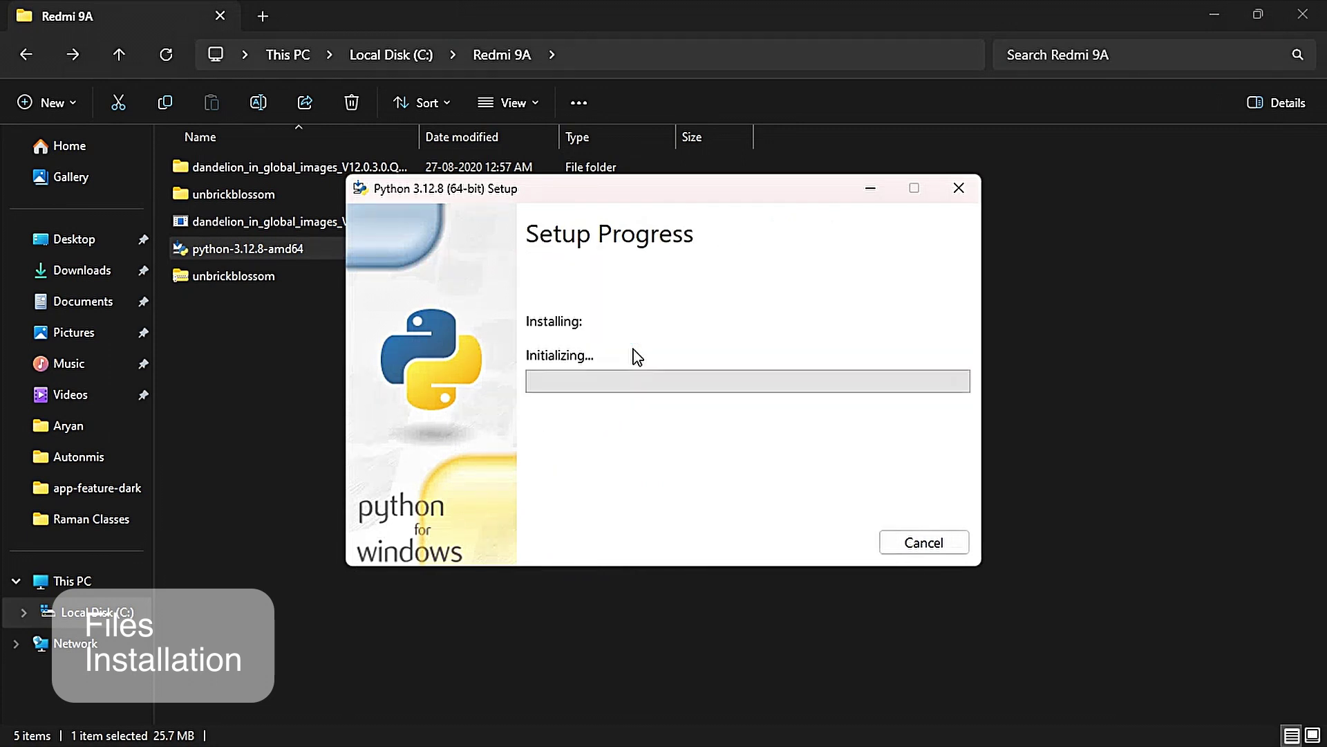
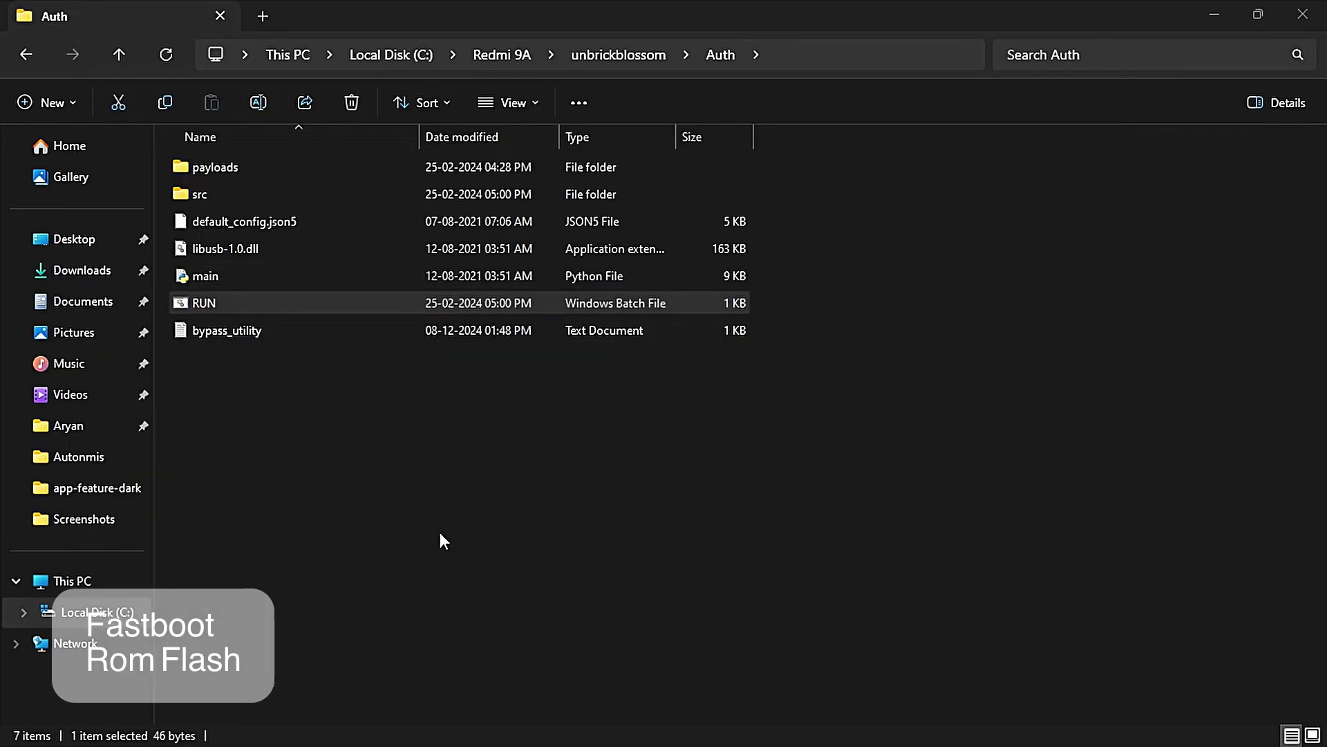
# Step: Go back to unbrickblossom, open the SP_Flash_Tool folder and scroll down to flash_tool
pyautogui.click(26, 56)
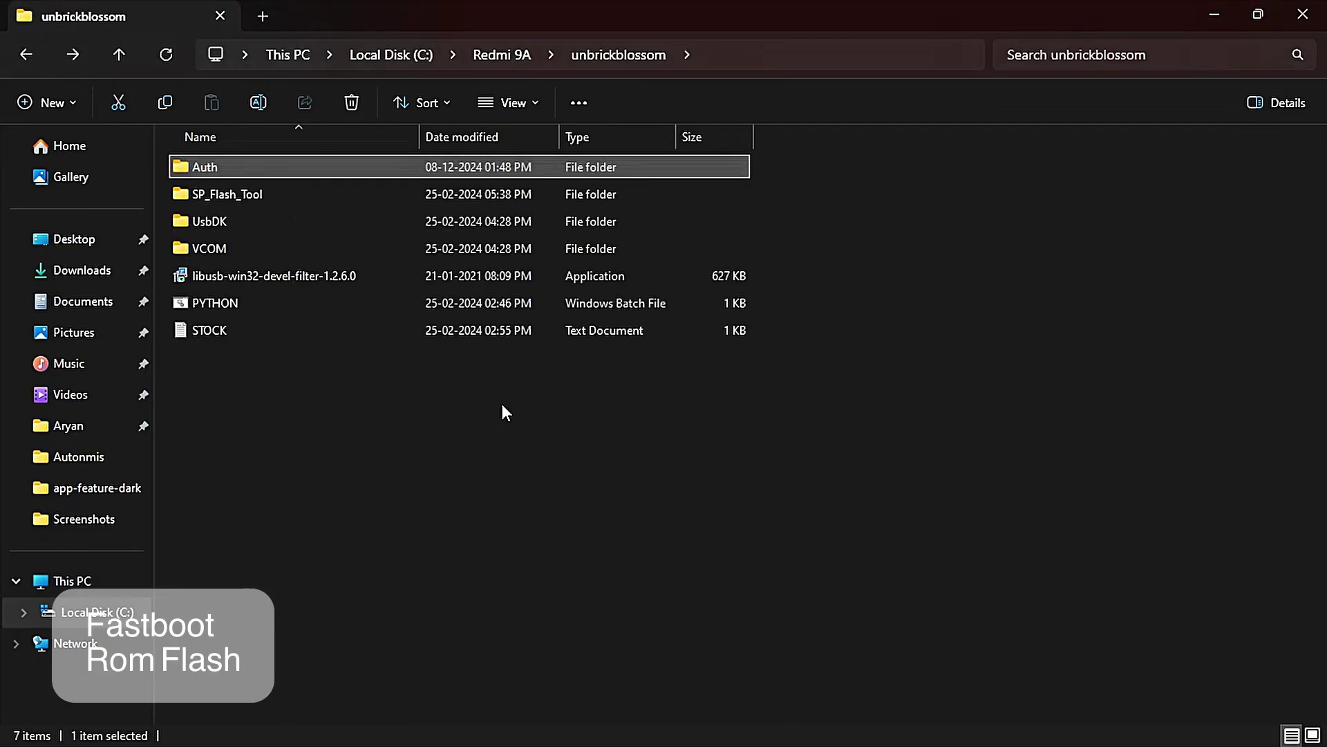
pyautogui.doubleClick(267, 195)
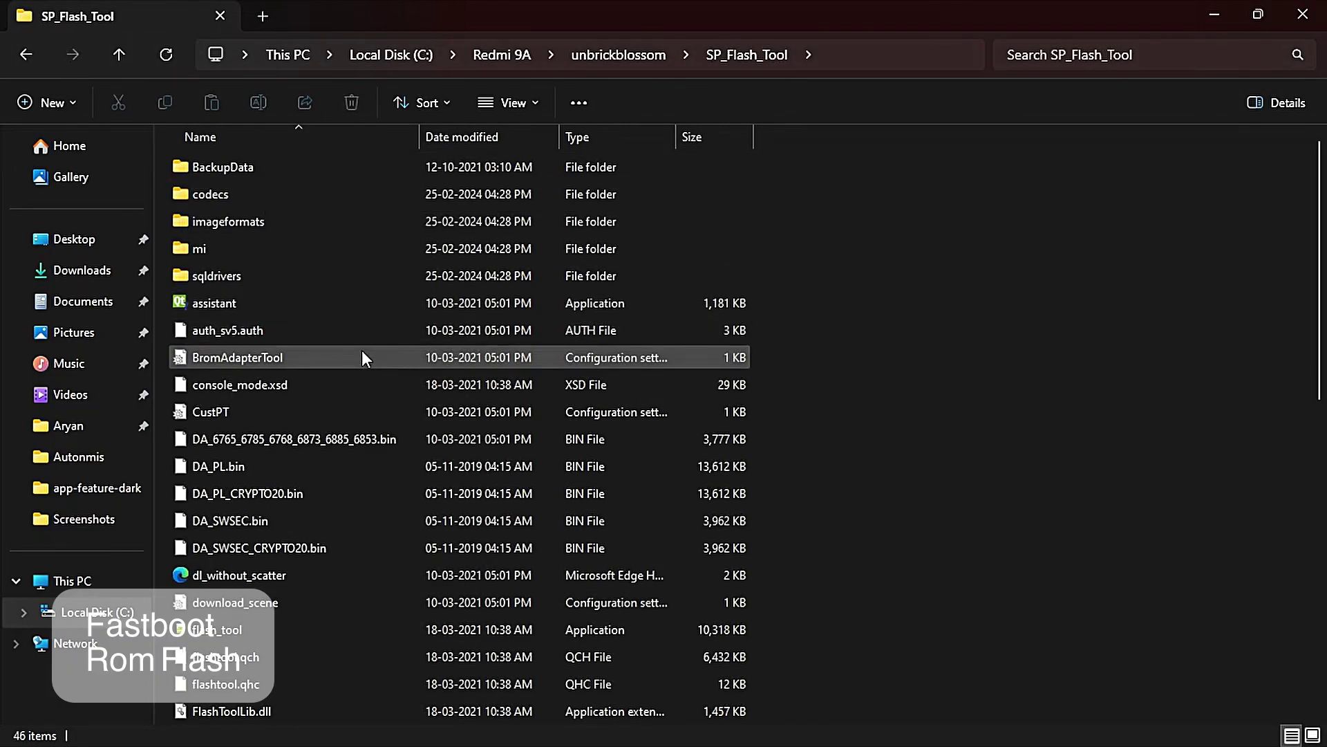
pyautogui.scroll(-4, 353, 346)
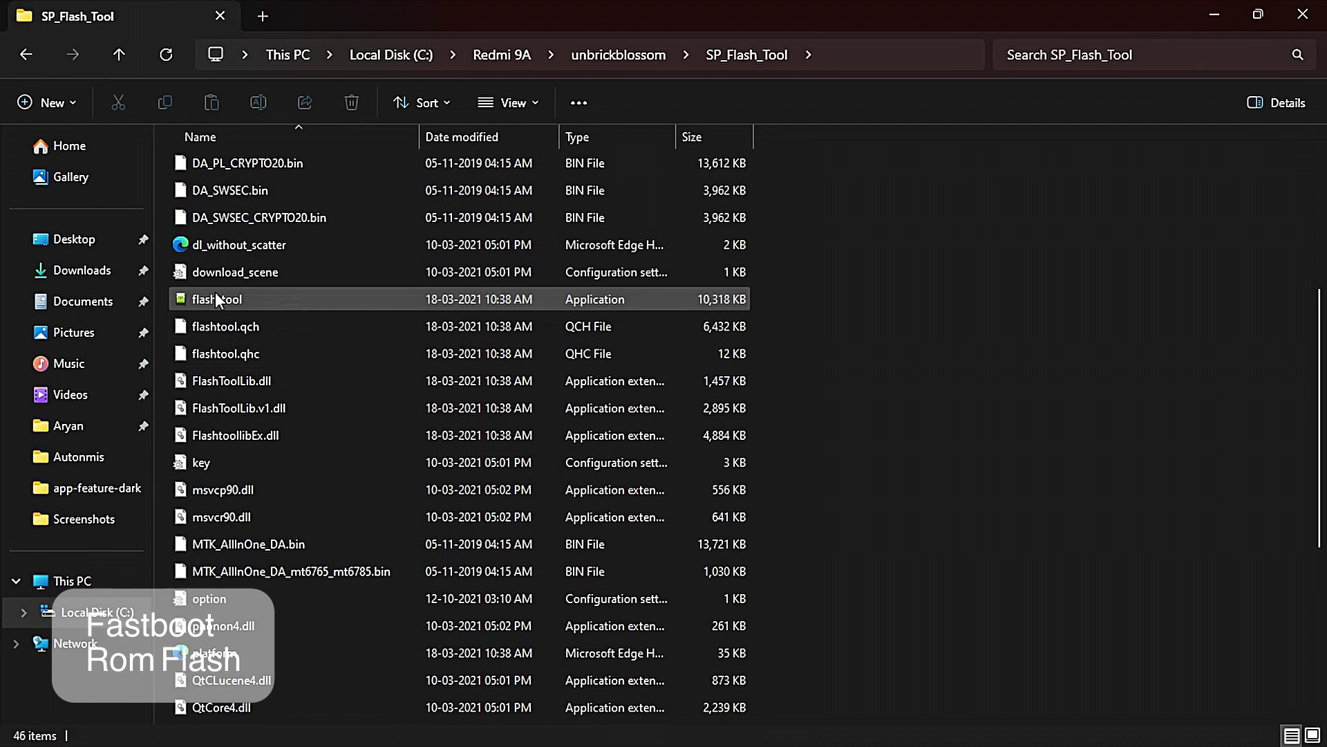
# Step: Start flash_tool and set DA_6765_6785_6768_6873_6885_6853.bin as its Download-Agent
pyautogui.doubleClick(330, 300)
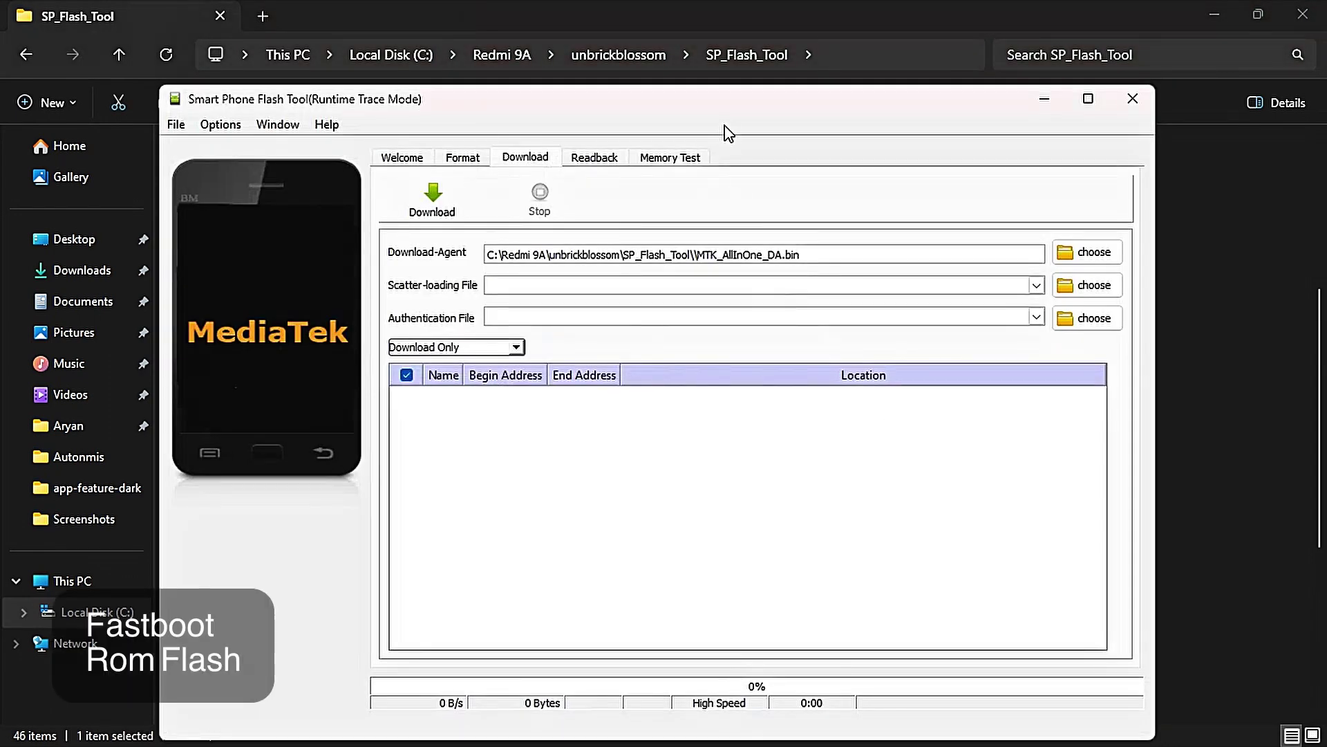
pyautogui.moveTo(719, 114); pyautogui.dragTo(715, 81)
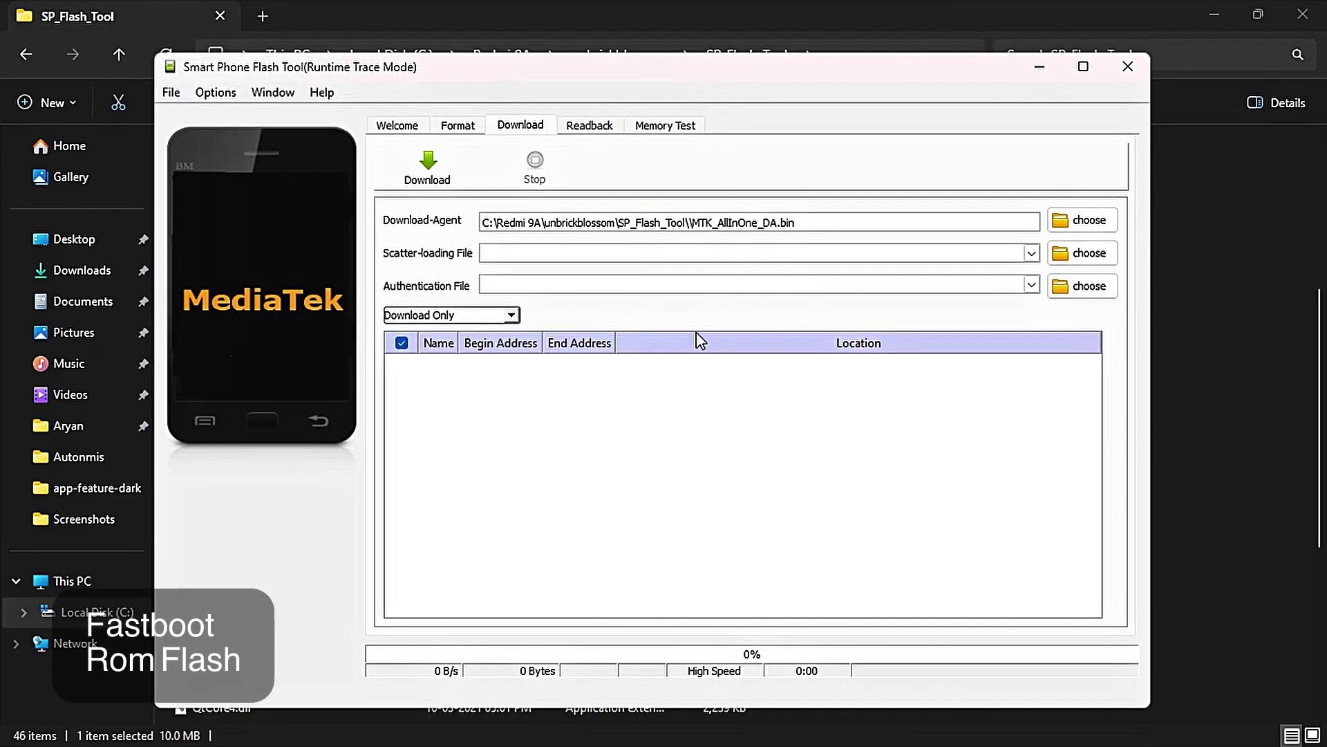
pyautogui.click(1076, 228)
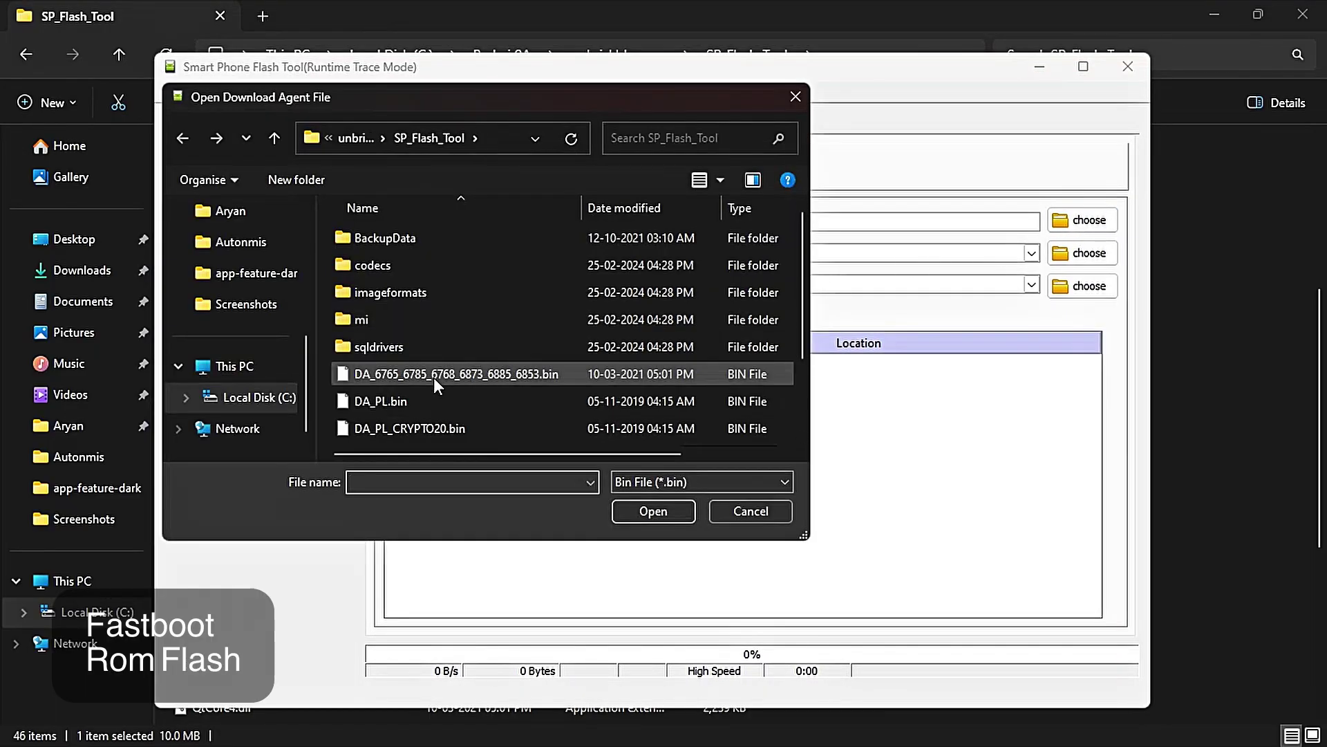
pyautogui.click(434, 379)
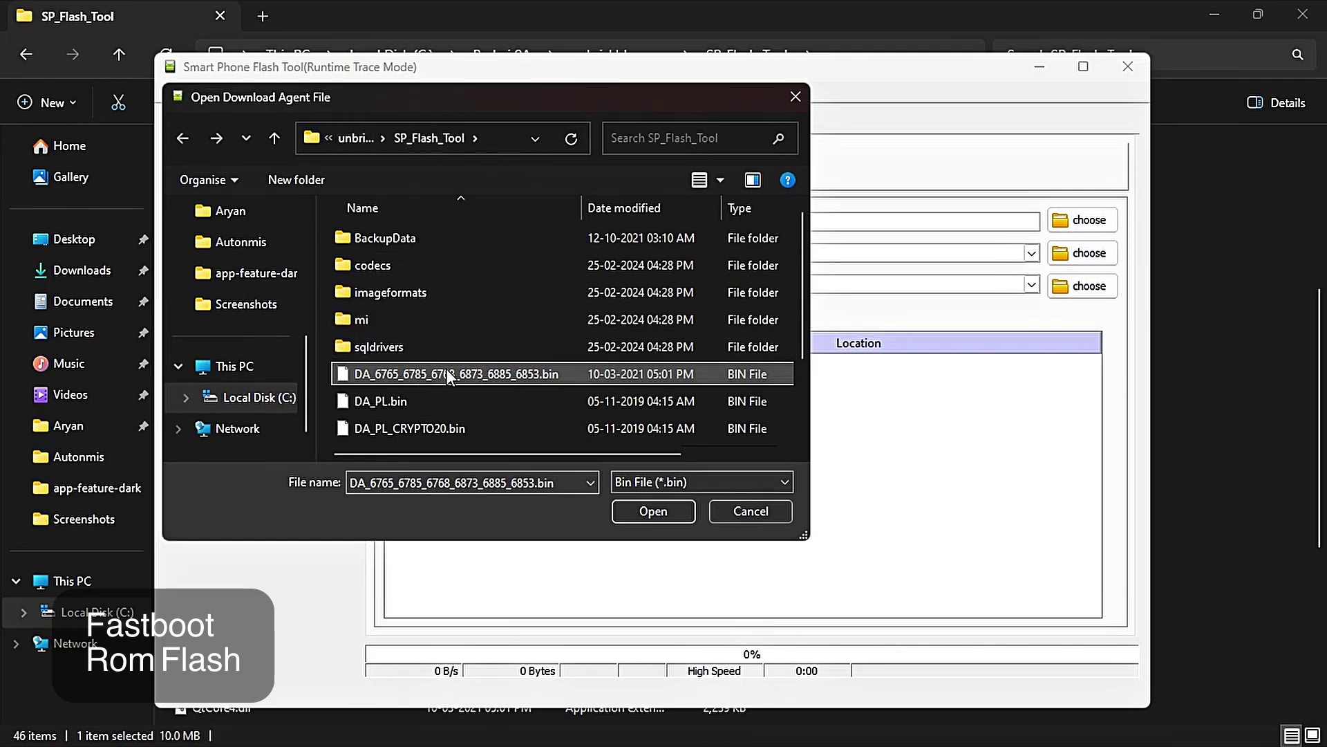
pyautogui.click(662, 512)
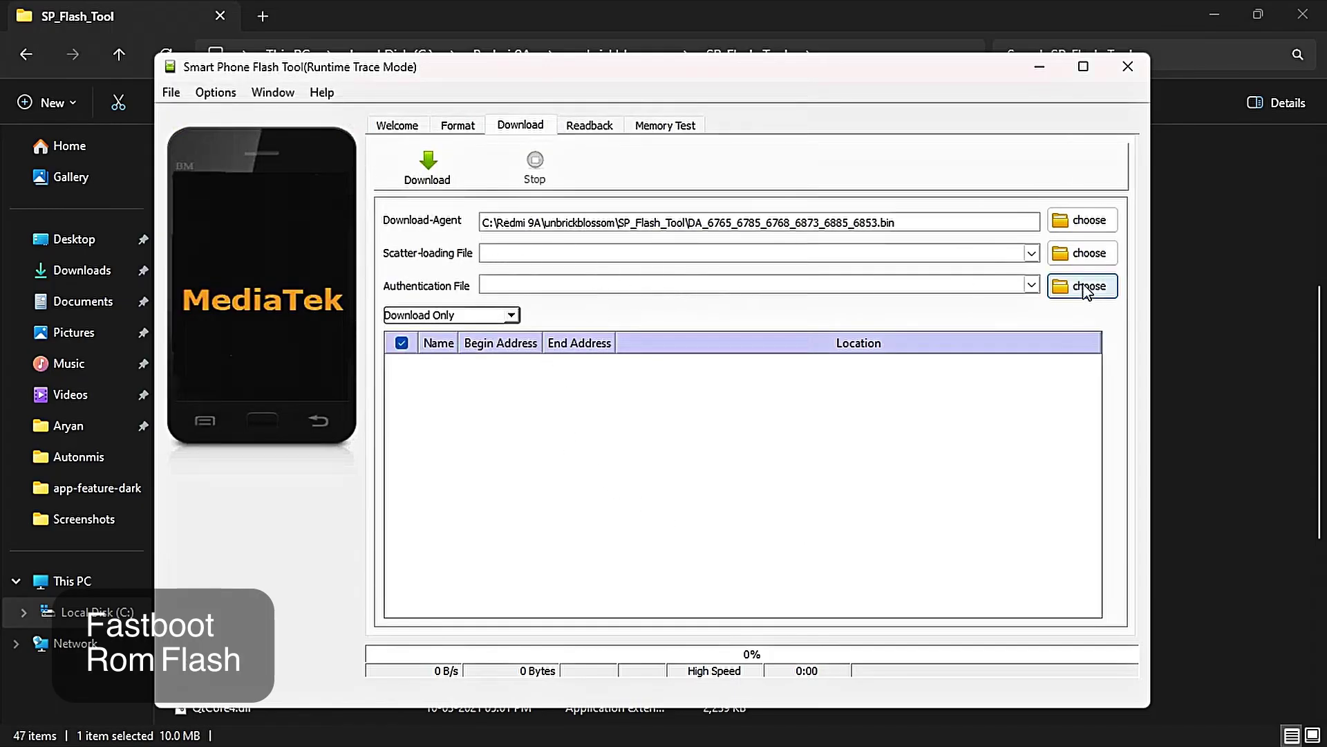
# Step: Load MT6765_Android_scatter from C:\Redmi 9A\dandelion...\images as the scatter-loading file
pyautogui.click(1082, 253)
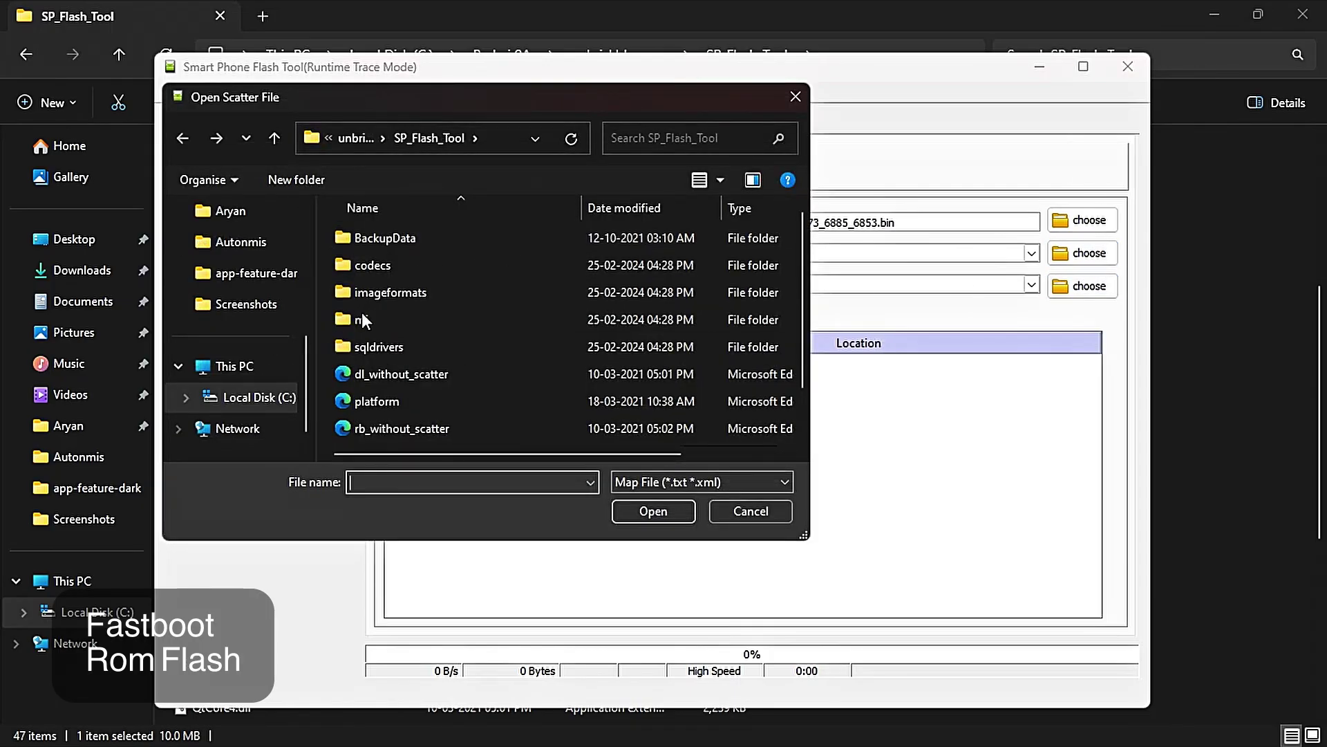
pyautogui.click(277, 398)
pyautogui.scroll(-2, 415, 349)
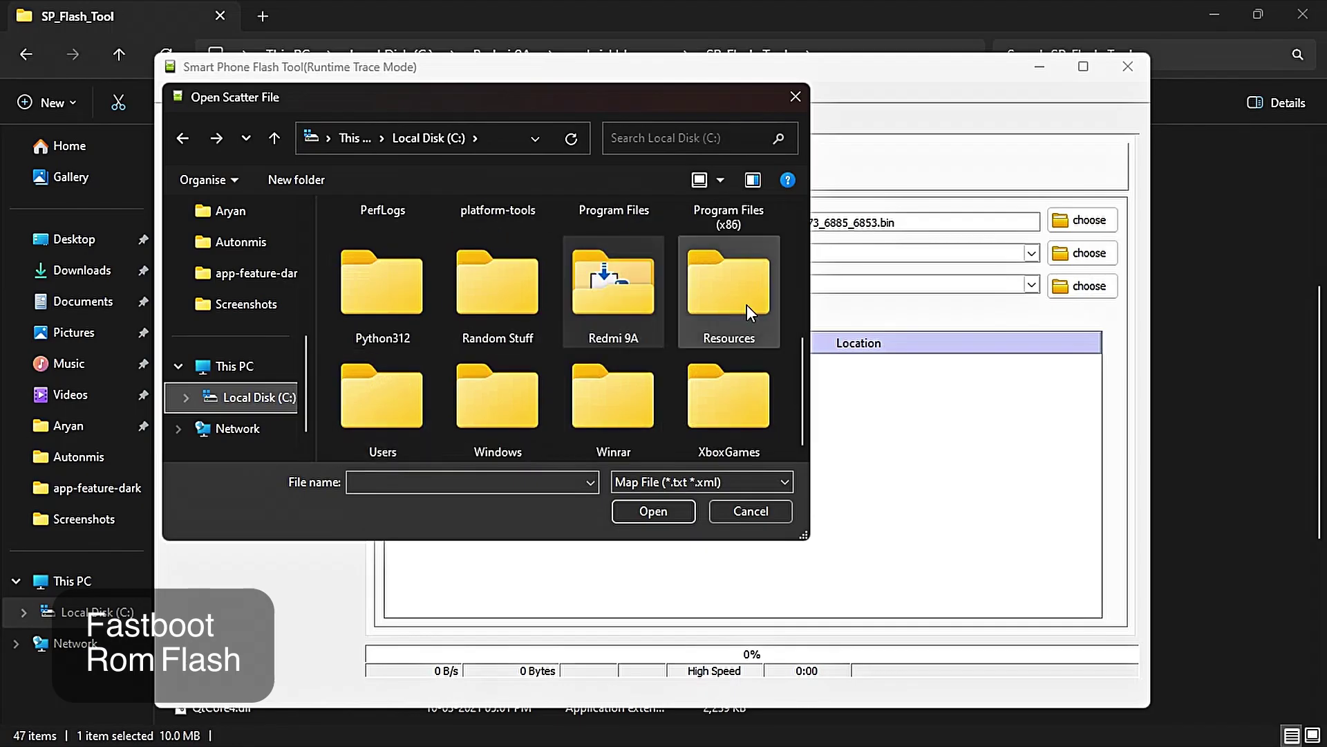
pyautogui.doubleClick(622, 290)
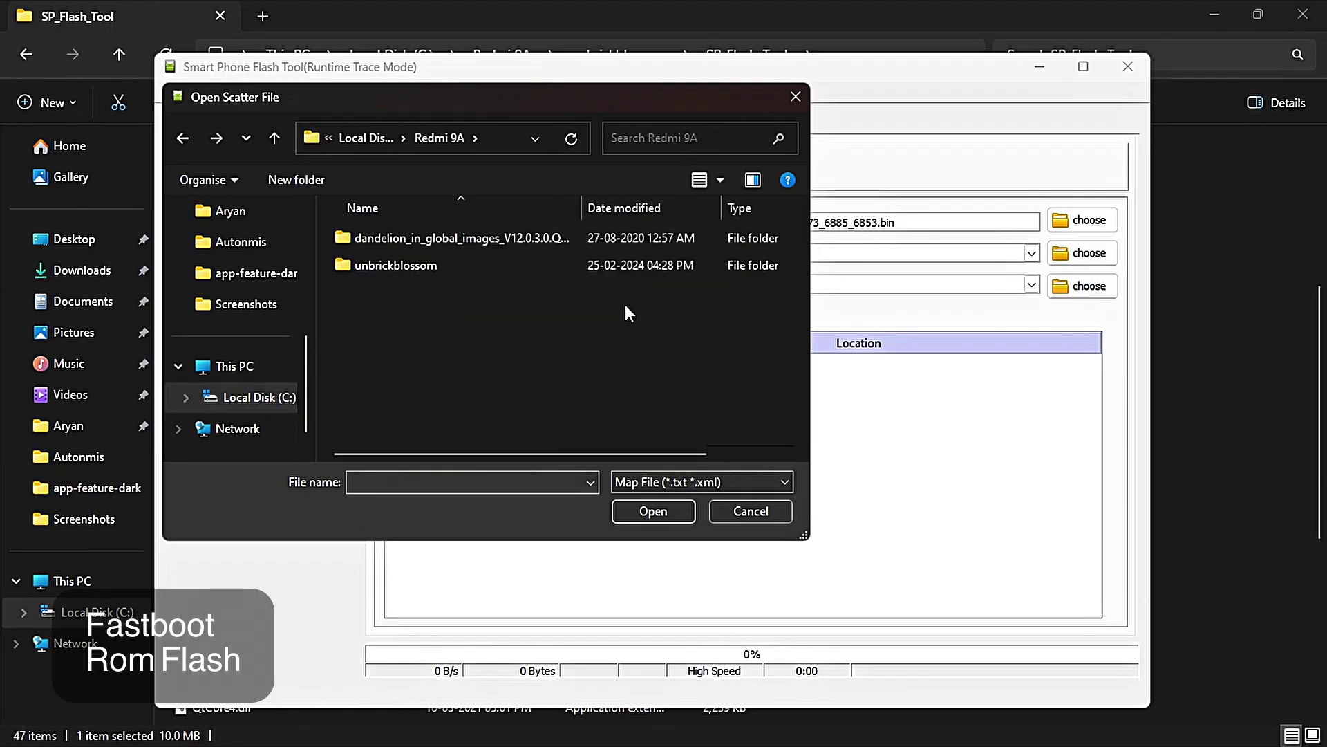
pyautogui.doubleClick(472, 242)
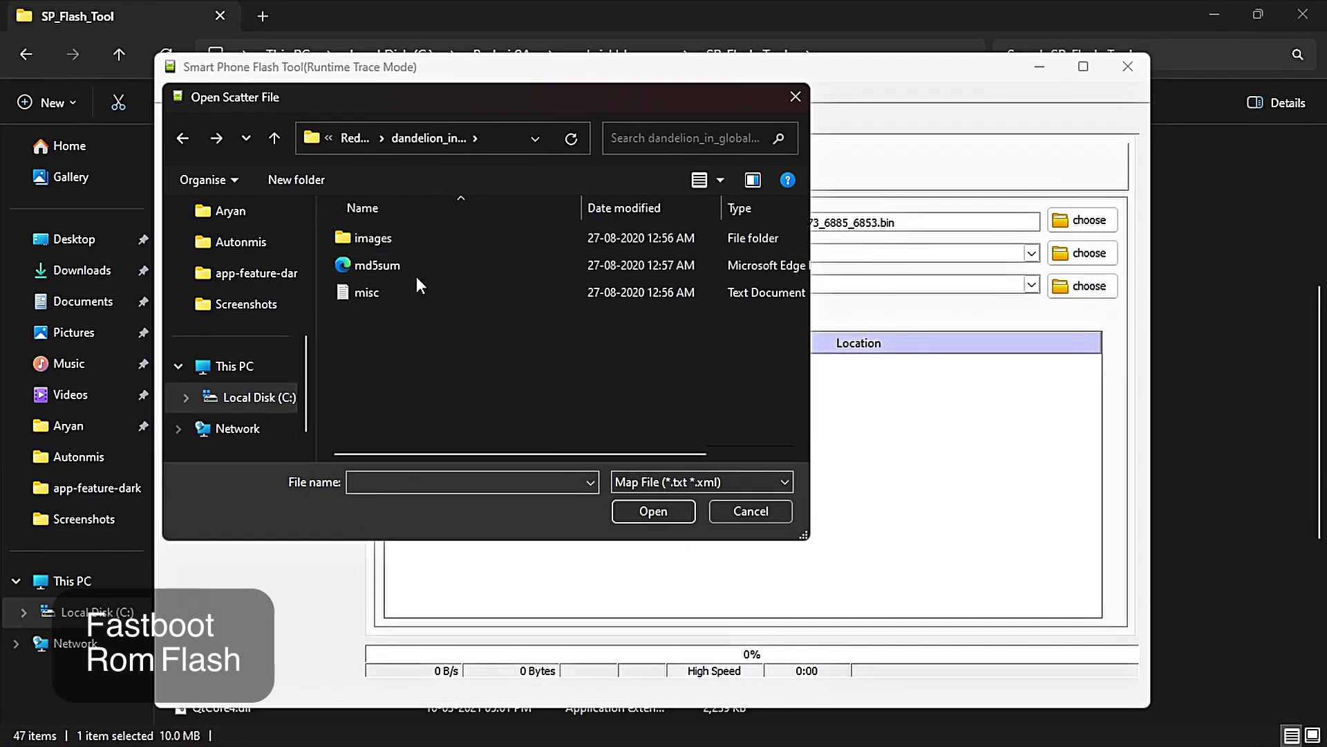
pyautogui.doubleClick(384, 239)
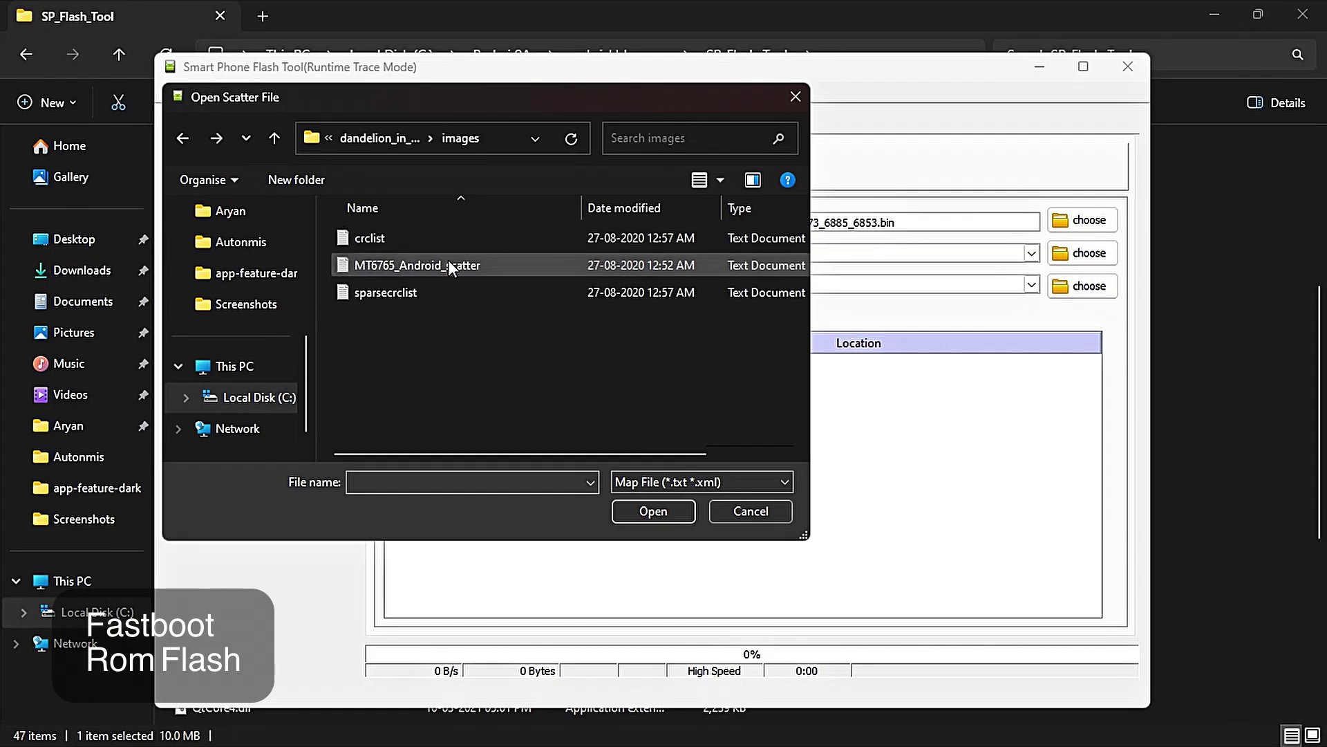
pyautogui.click(421, 268)
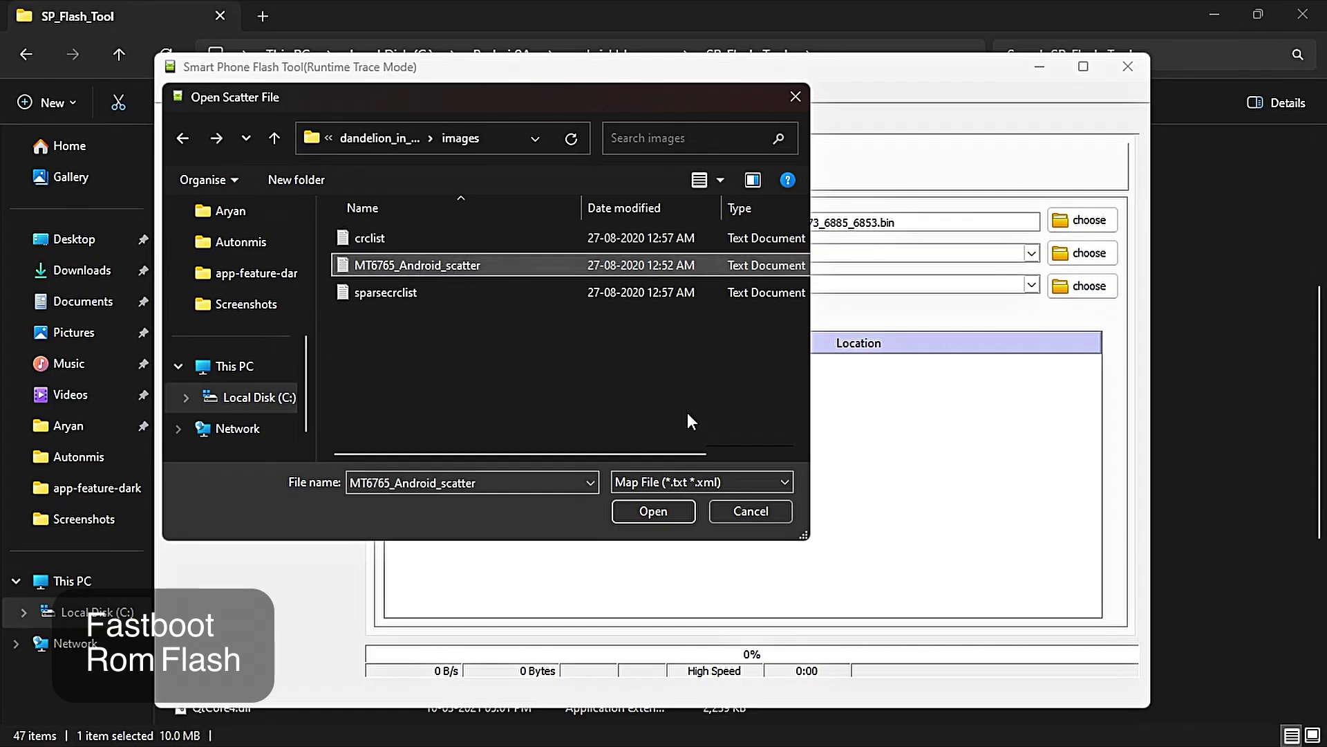
pyautogui.click(653, 511)
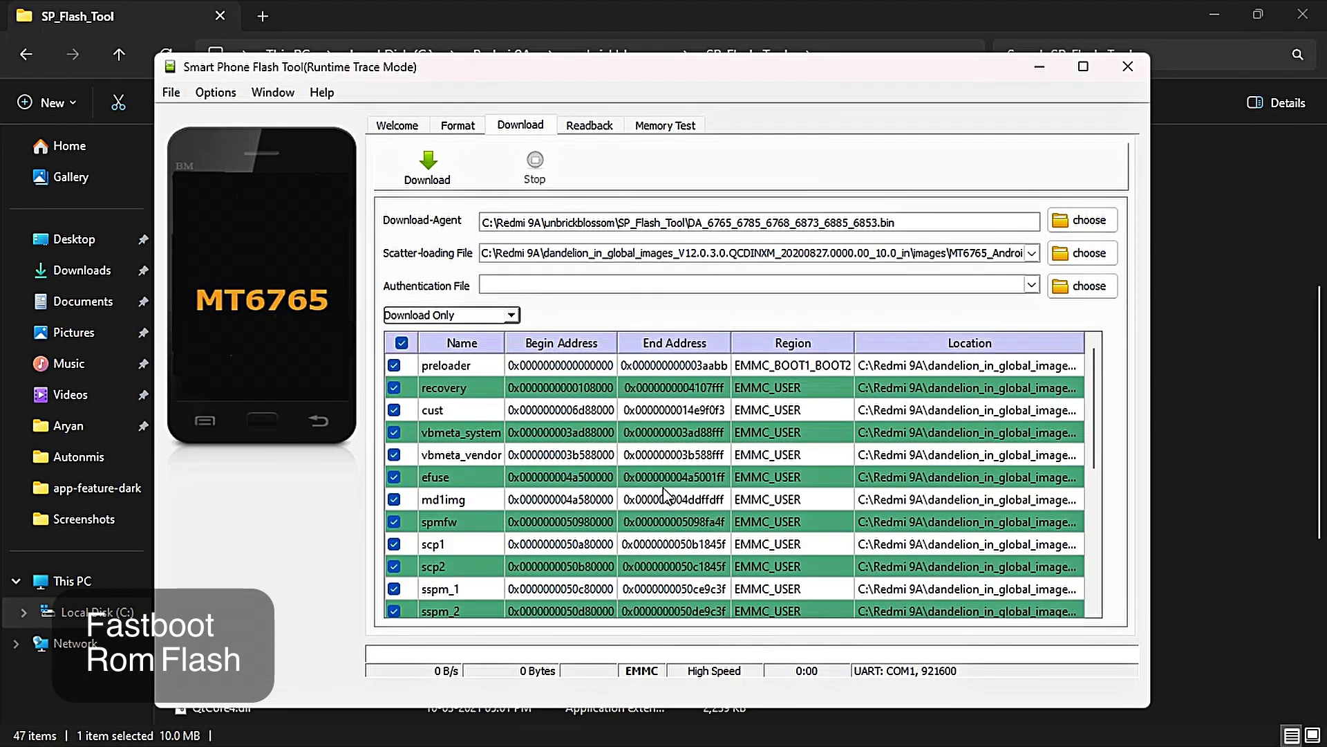
pyautogui.scroll(-4, 792, 454)
pyautogui.scroll(4, 781, 459)
# Step: Show the Connection page of Options > Option..., then bring up the Win+X quick-link menu
pyautogui.click(216, 97)
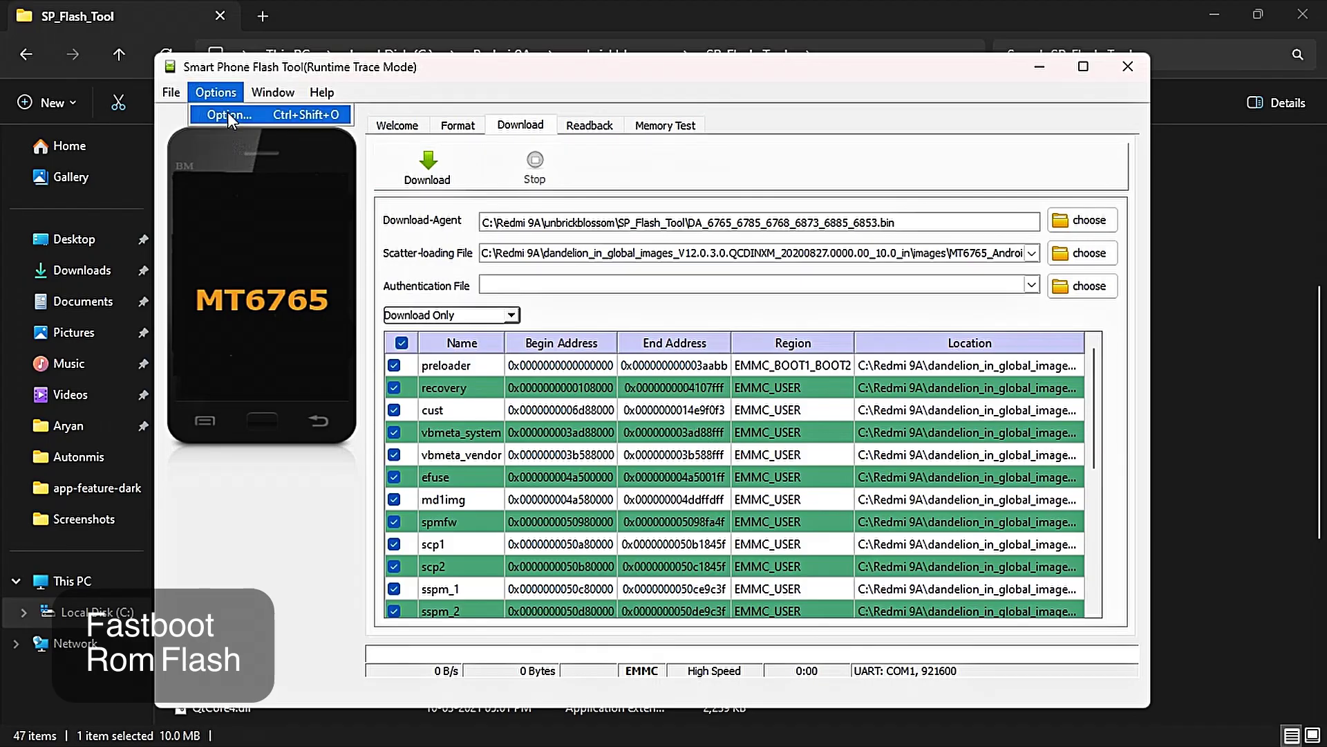
pyautogui.click(227, 112)
pyautogui.moveTo(616, 101); pyautogui.dragTo(776, 155)
pyautogui.click(500, 269)
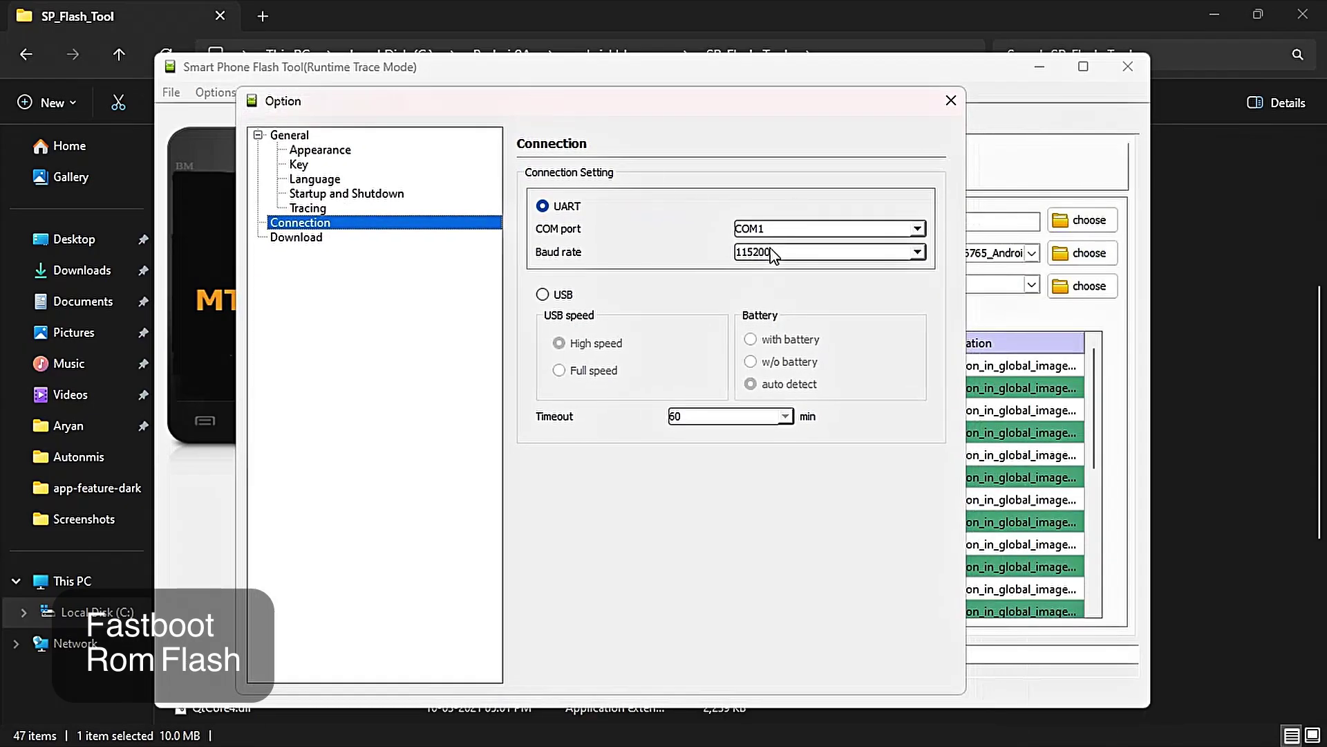
pyautogui.press('super+x')
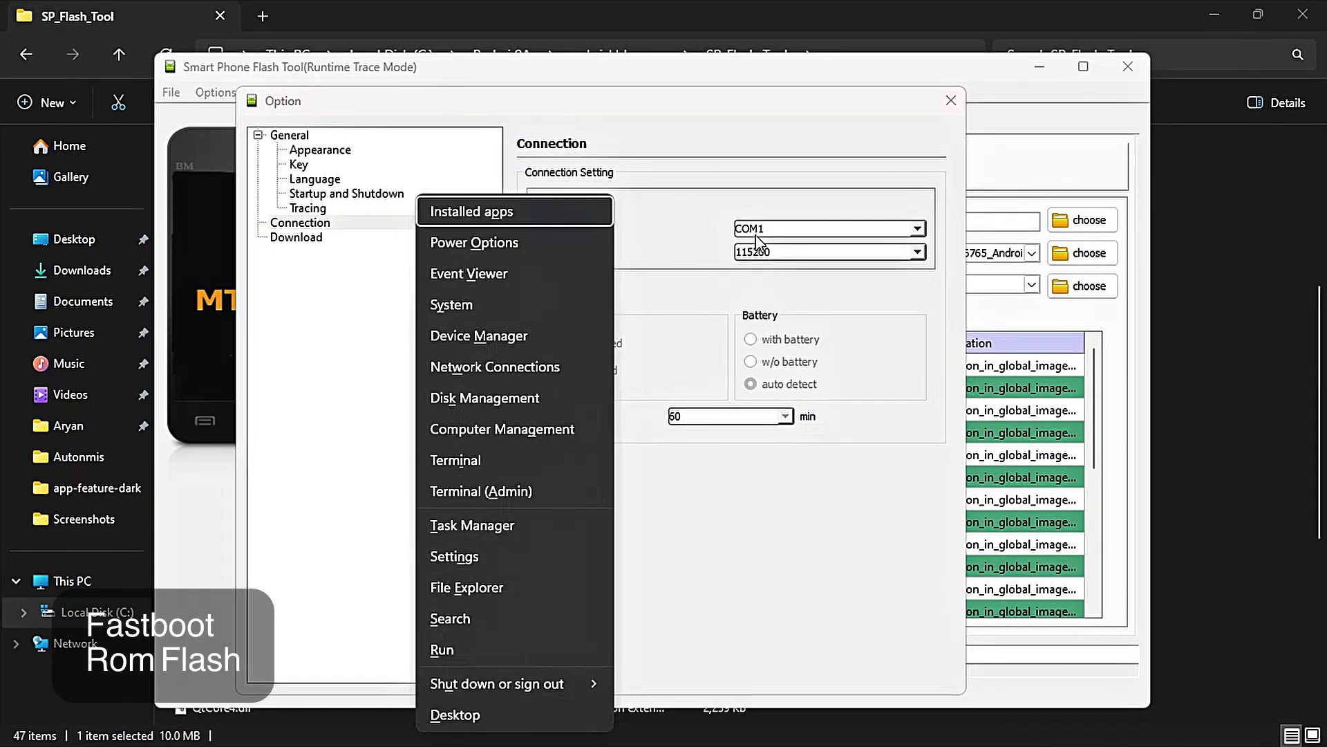
# Step: Confirm in Device Manager that the MediaTek USB Port is on COM4
pyautogui.click(461, 339)
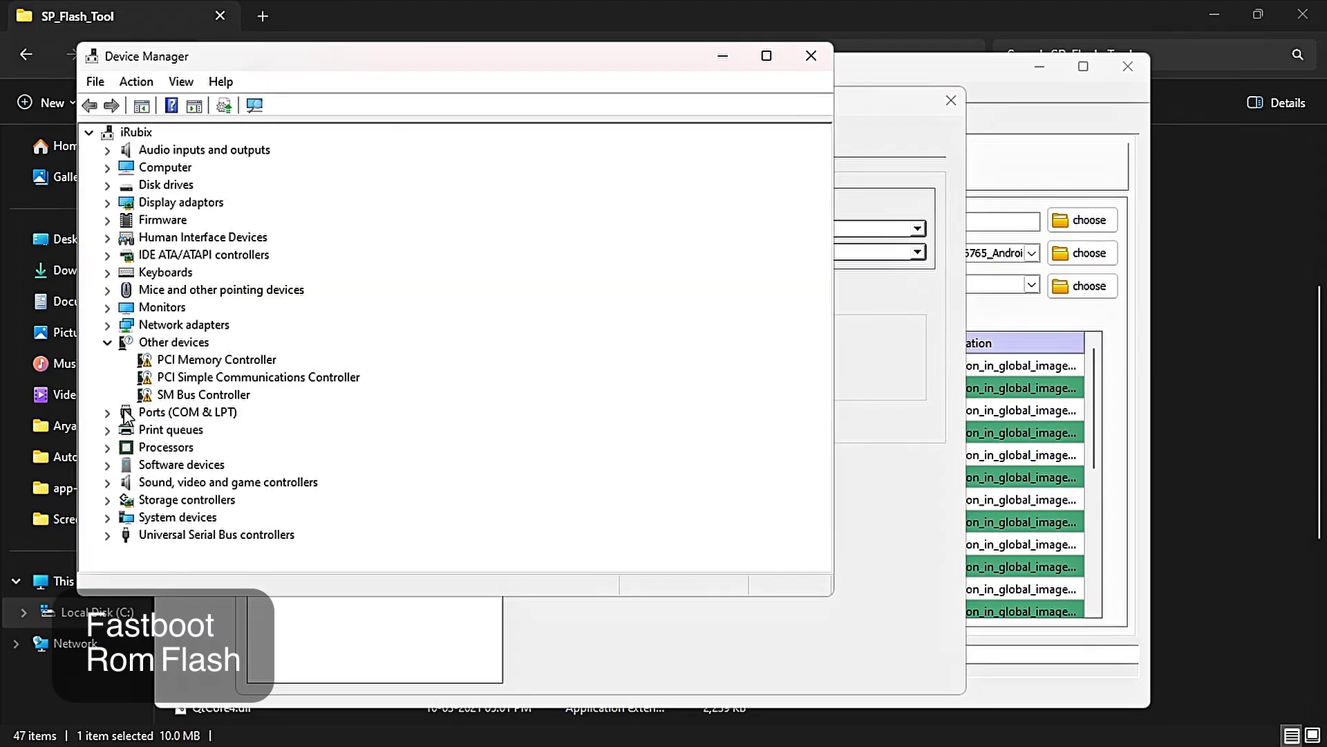
pyautogui.click(108, 413)
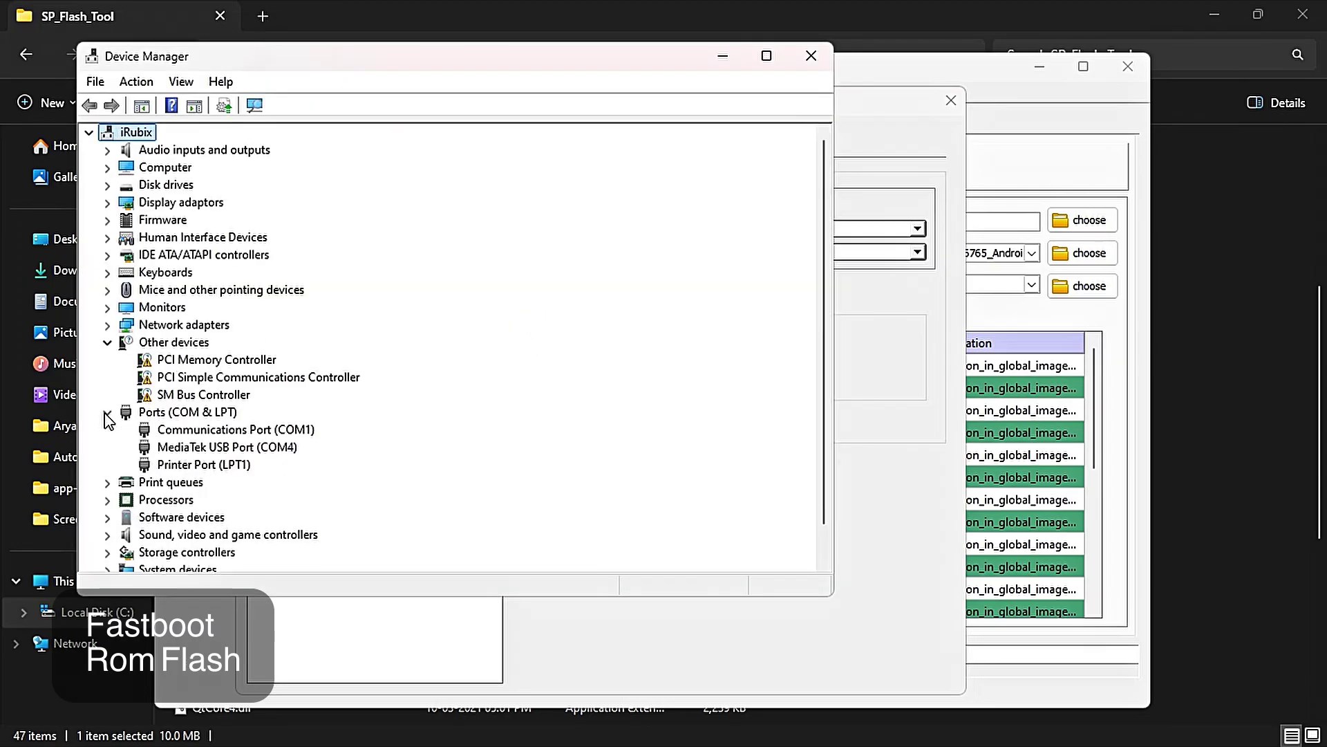
pyautogui.click(262, 449)
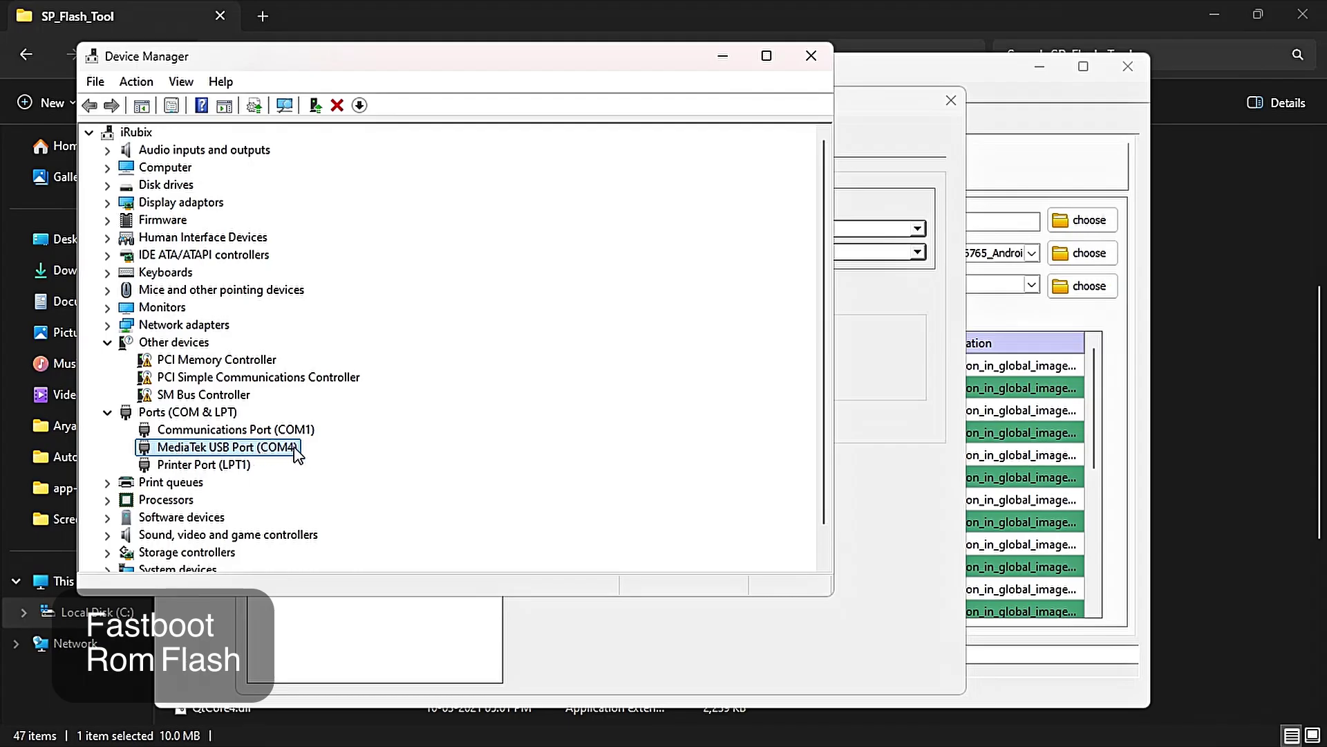
pyautogui.click(810, 56)
# Step: Set the connection to COM4 at 921600 baud and start the Download
pyautogui.click(859, 233)
pyautogui.click(781, 257)
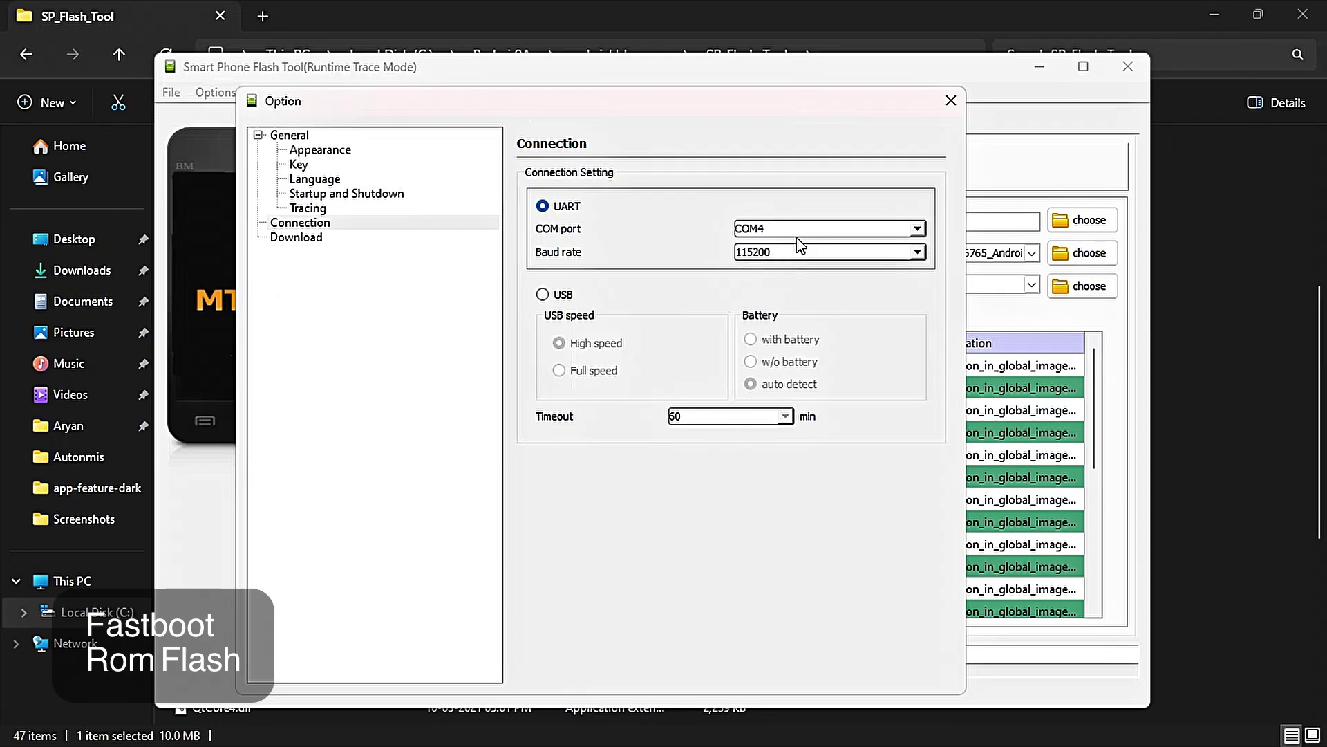
pyautogui.click(791, 256)
pyautogui.click(787, 269)
pyautogui.click(951, 100)
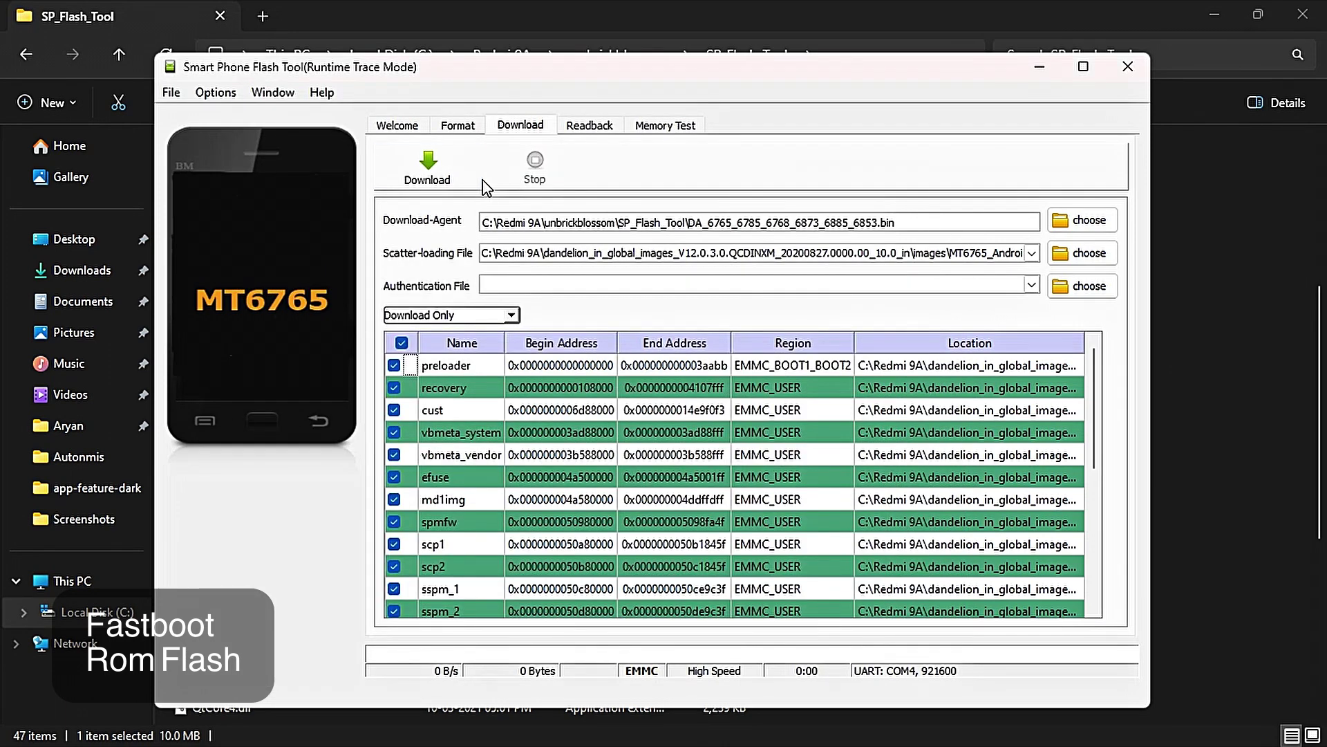
pyautogui.click(432, 179)
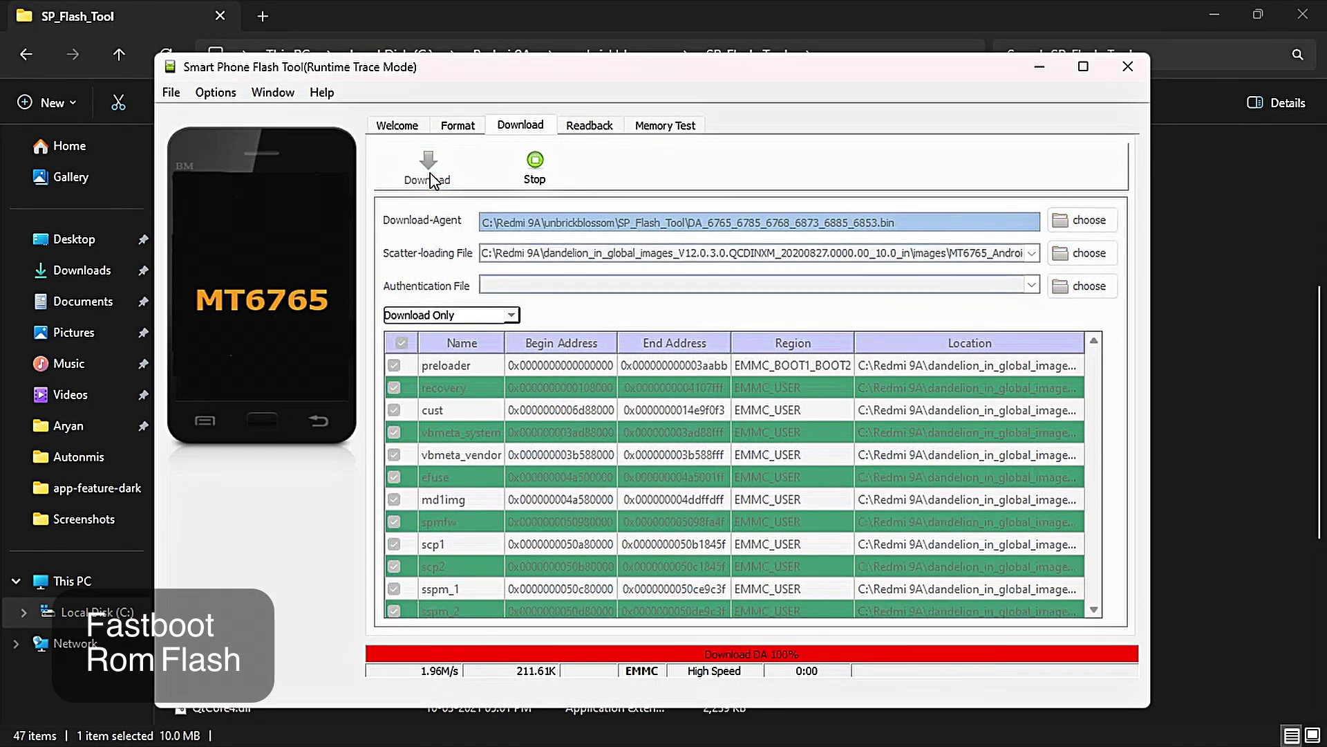